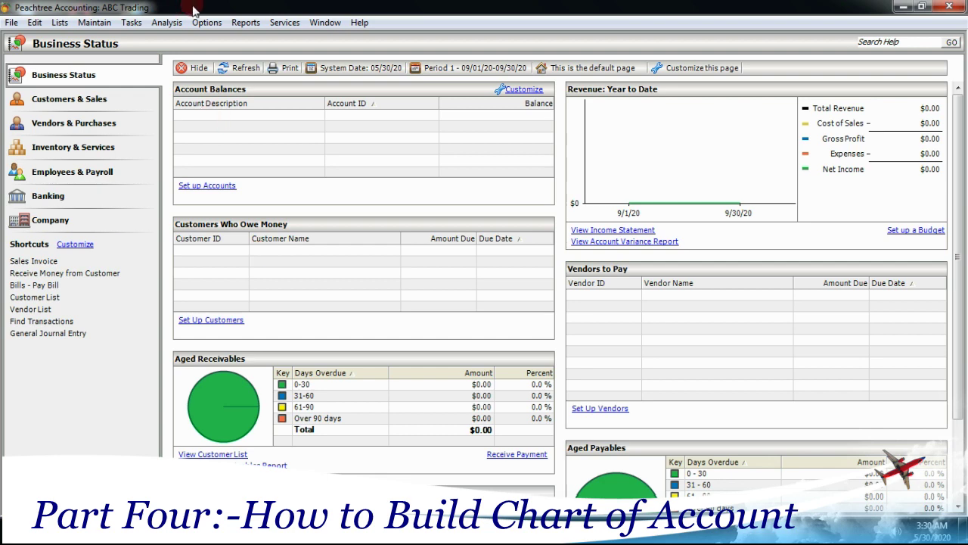
Step: View the general ledger Chart of Accounts report for existing accounts, and close the report and the report selection
{"action": "left_click", "coordinate": [246, 22]}
{"action": "left_click", "coordinate": [259, 92]}
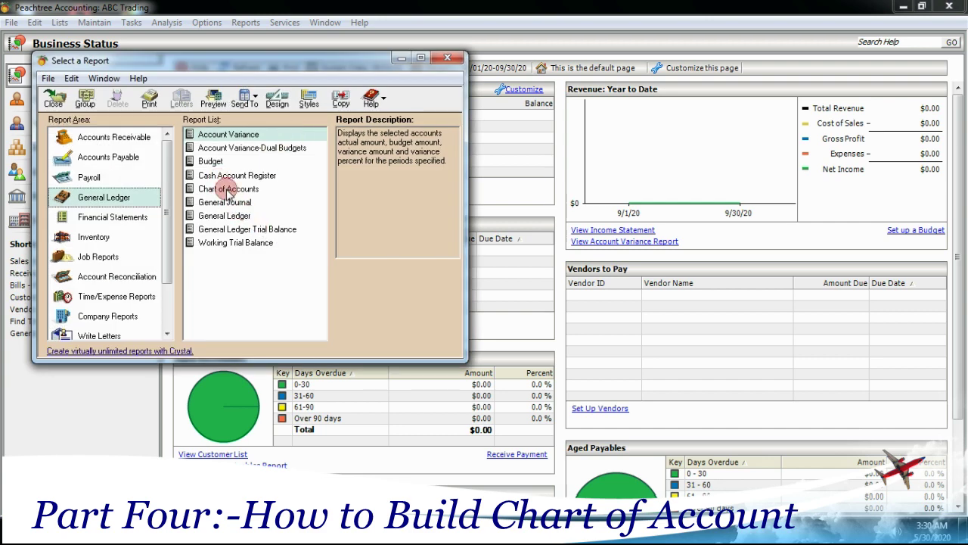
{"action": "double_click", "coordinate": [226, 188]}
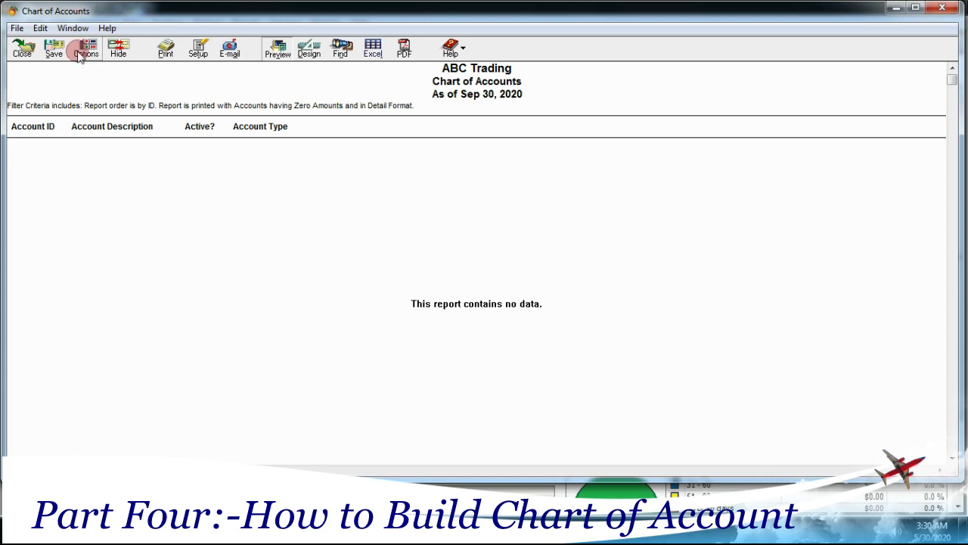
{"action": "left_click", "coordinate": [23, 49]}
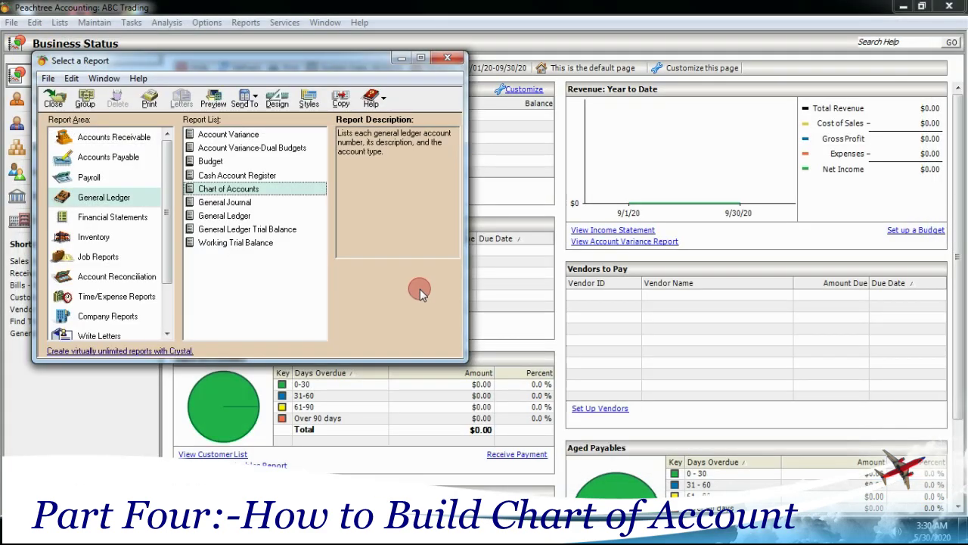
{"action": "left_click", "coordinate": [447, 58]}
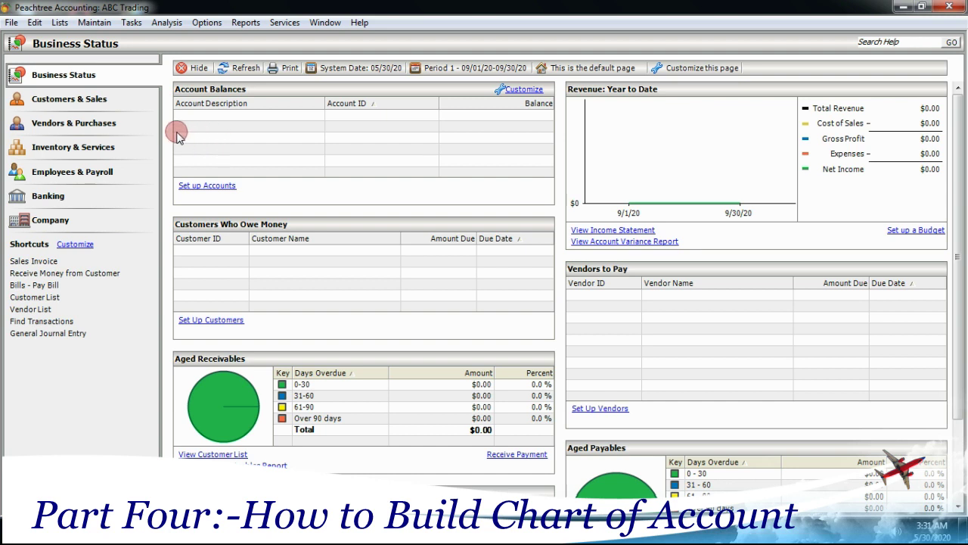
Step: Start a new chart of accounts record with account ID 1000 and the description "Main Cash" followed by the person's name
{"action": "left_click", "coordinate": [94, 24]}
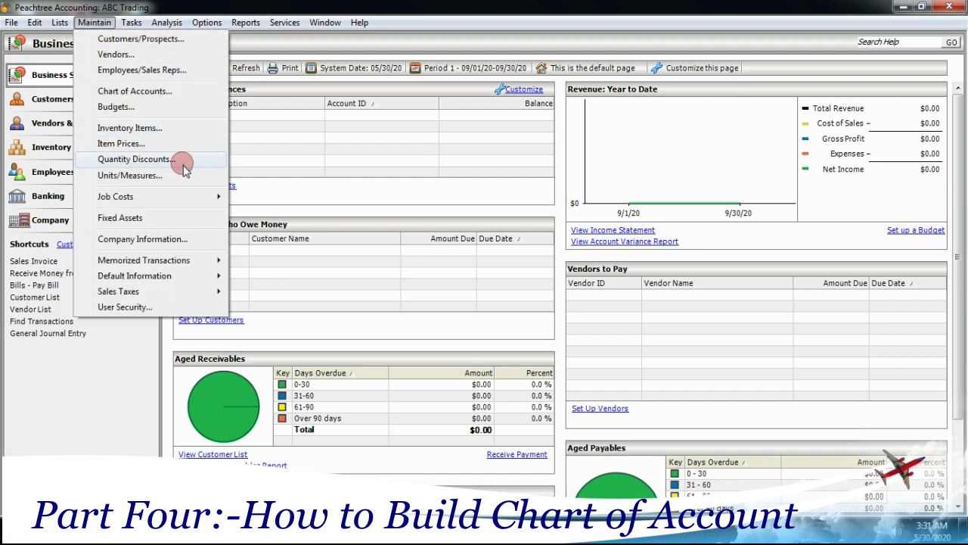
{"action": "left_click", "coordinate": [133, 91]}
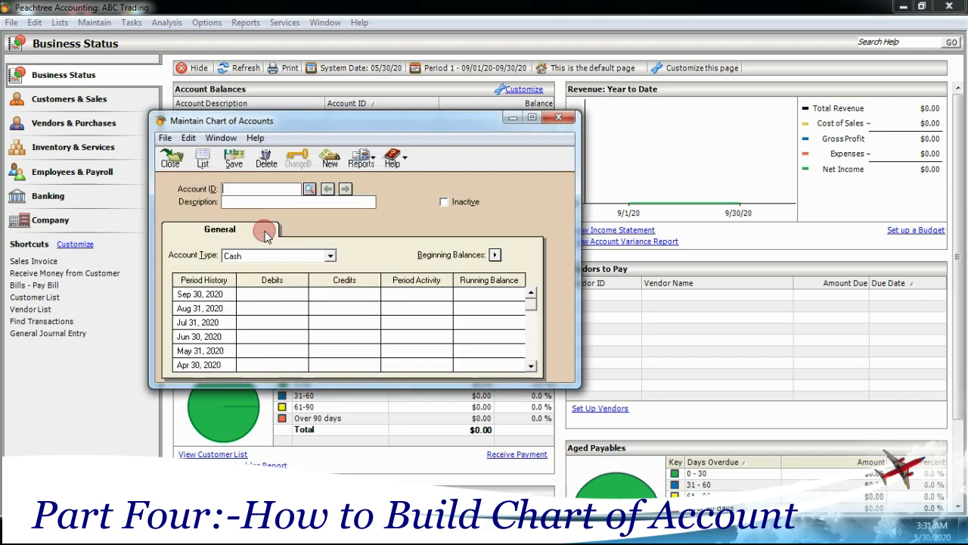
{"action": "left_click_drag", "start_coordinate": [392, 127], "coordinate": [344, 102]}
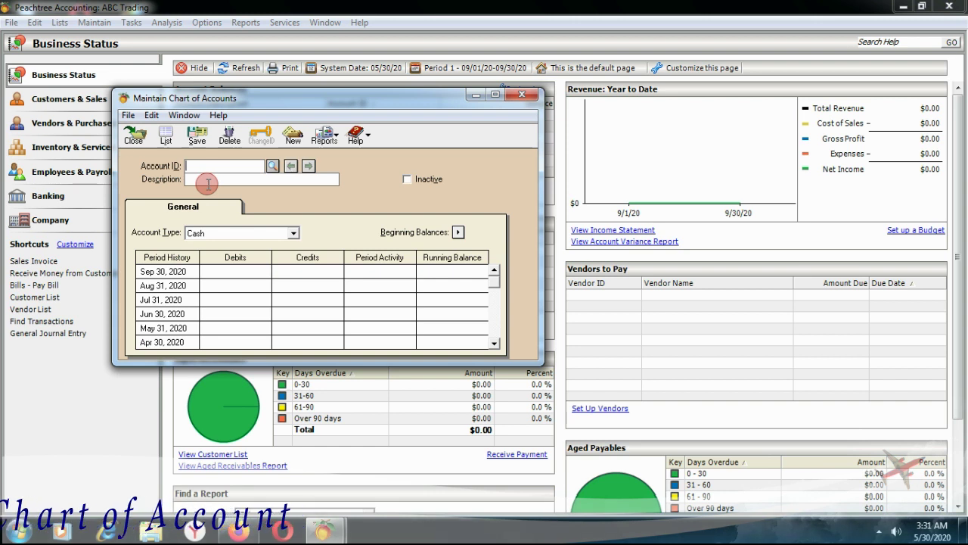
{"action": "type", "text": "1000"}
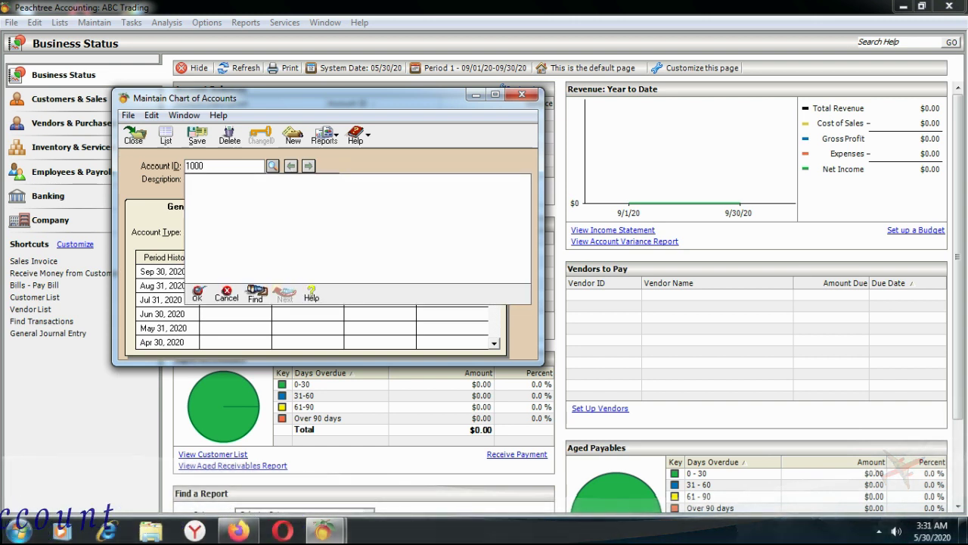
{"action": "left_click", "coordinate": [207, 183]}
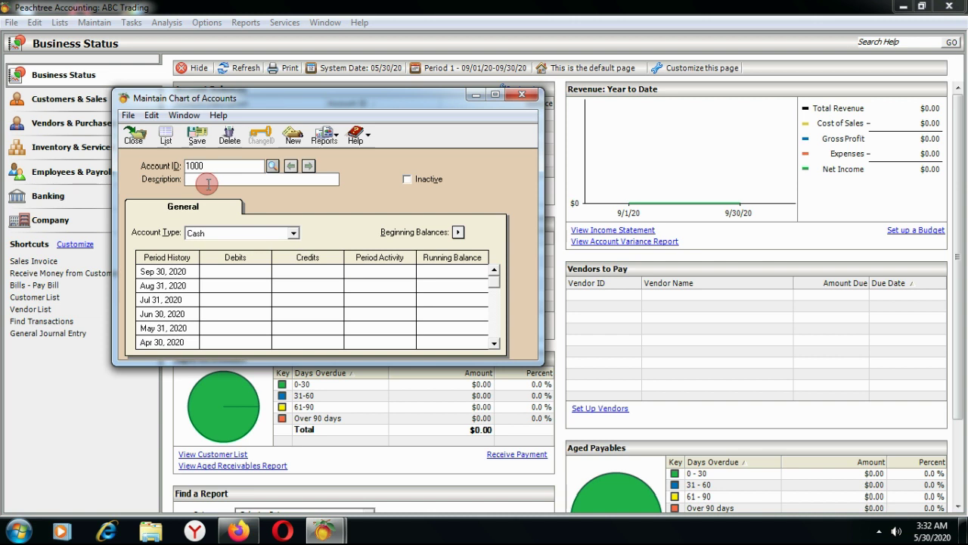
{"action": "type", "text": "Main Cash"}
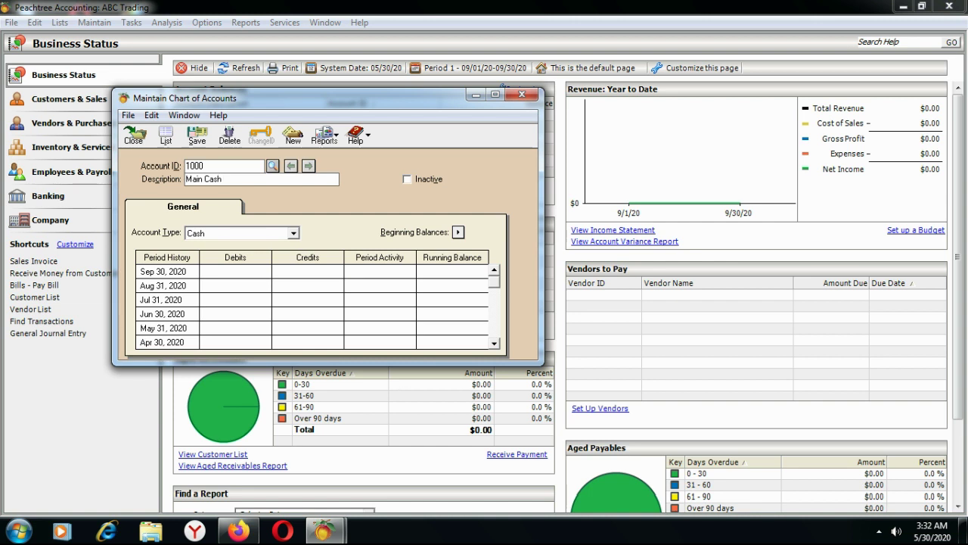
{"action": "type", "text": "Netsanet"}
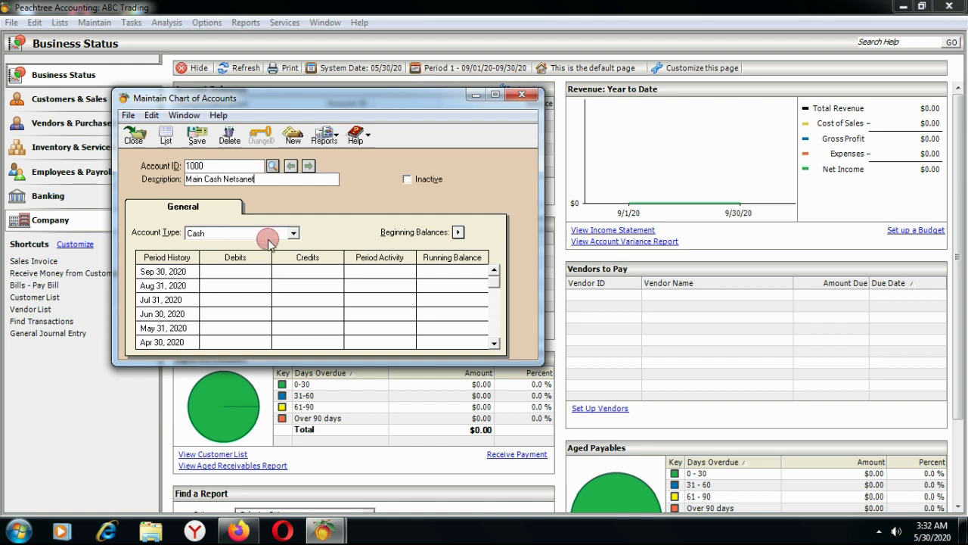
Step: Choose Cash from the available account types for account 1000 and save the record
{"action": "left_click", "coordinate": [295, 235]}
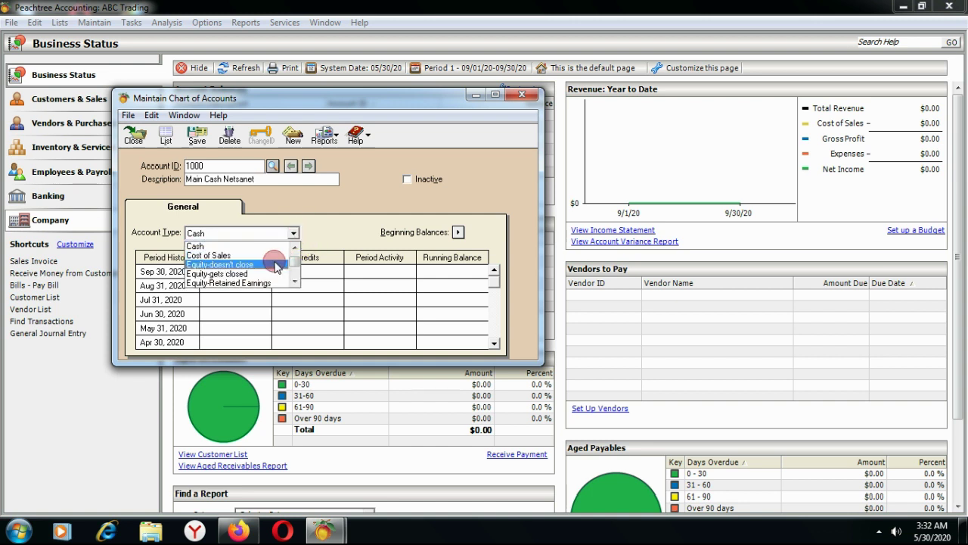
{"action": "scroll", "coordinate": [250, 269], "scroll_direction": "down", "scroll_amount": 1}
{"action": "scroll", "coordinate": [234, 270], "scroll_direction": "up", "scroll_amount": 3}
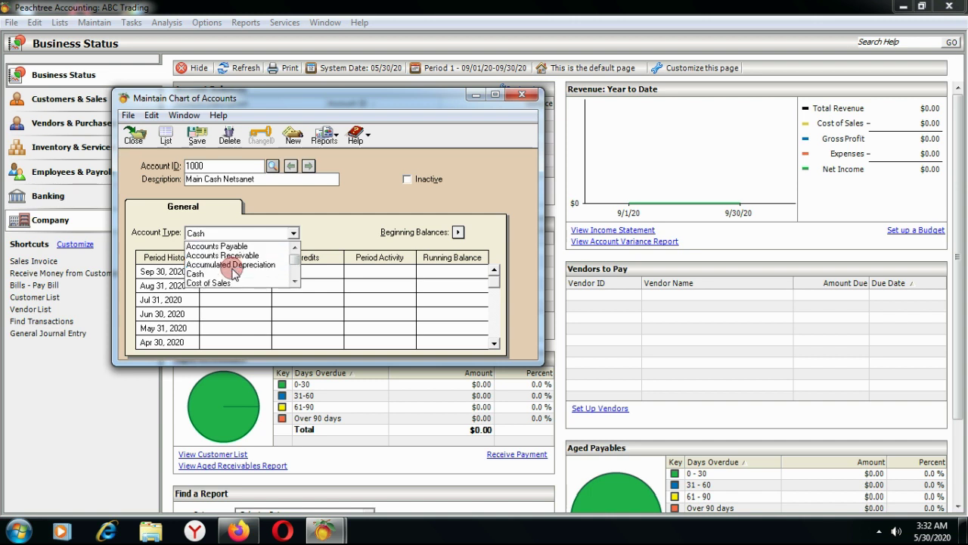
{"action": "scroll", "coordinate": [234, 270], "scroll_direction": "down", "scroll_amount": 4}
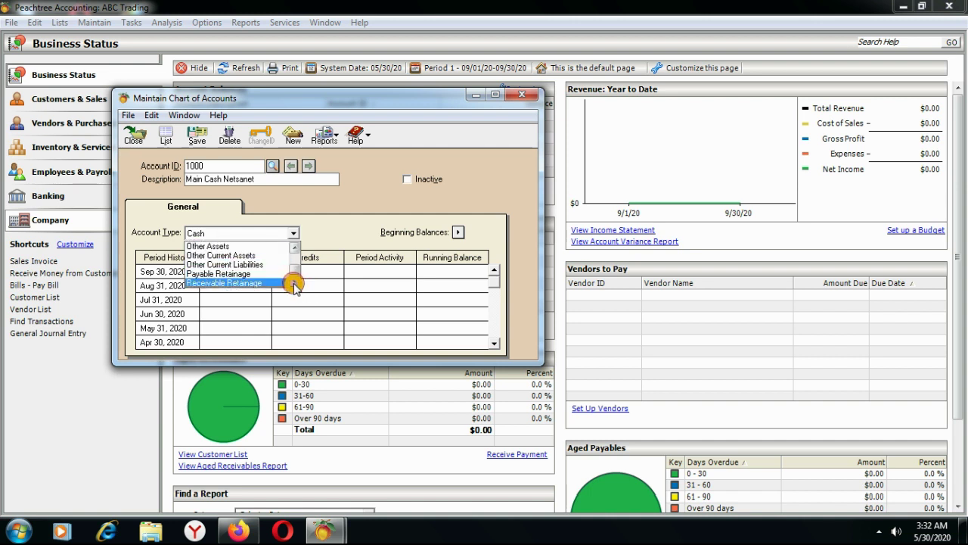
{"action": "left_click", "coordinate": [295, 248]}
{"action": "left_click", "coordinate": [295, 249]}
{"action": "left_click", "coordinate": [295, 249]}
{"action": "left_click", "coordinate": [295, 248]}
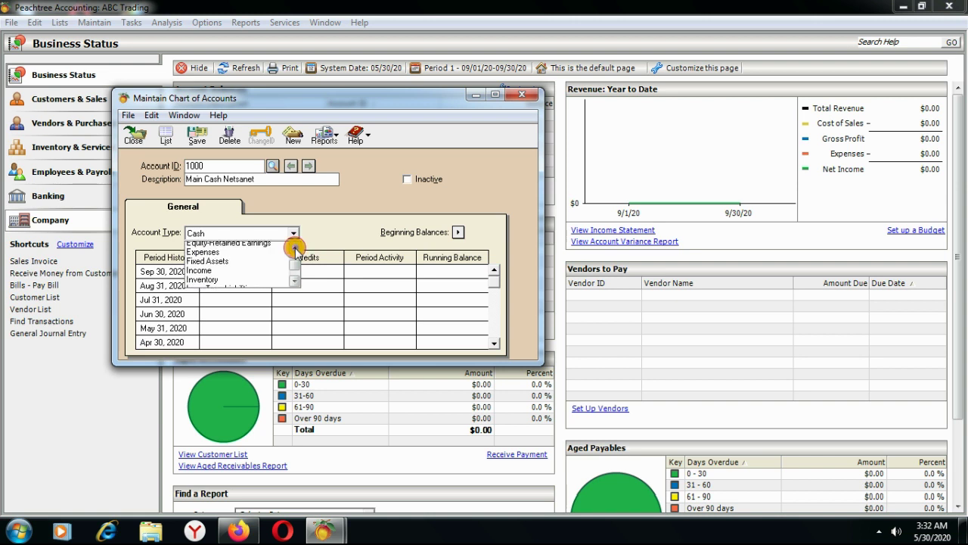
{"action": "left_click", "coordinate": [295, 249]}
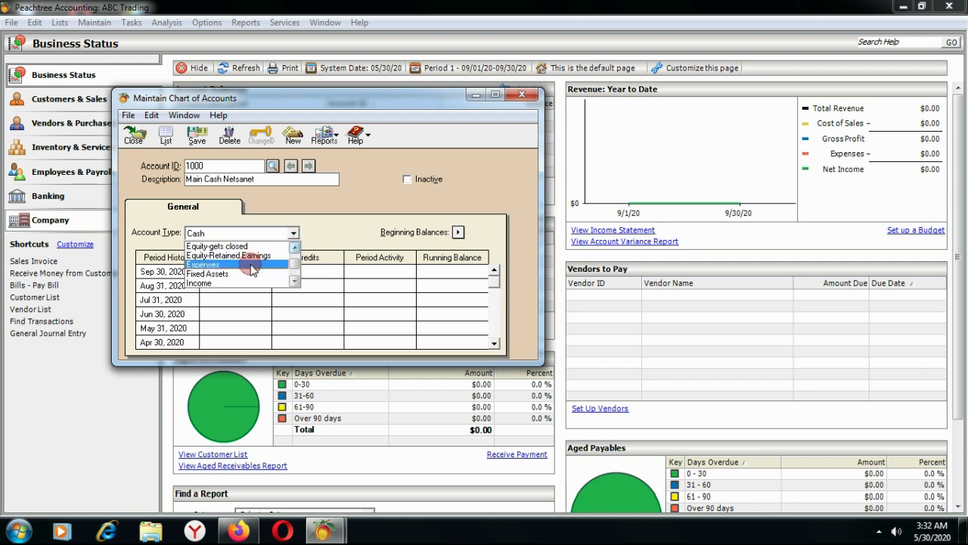
{"action": "scroll", "coordinate": [250, 268], "scroll_direction": "down", "scroll_amount": 3}
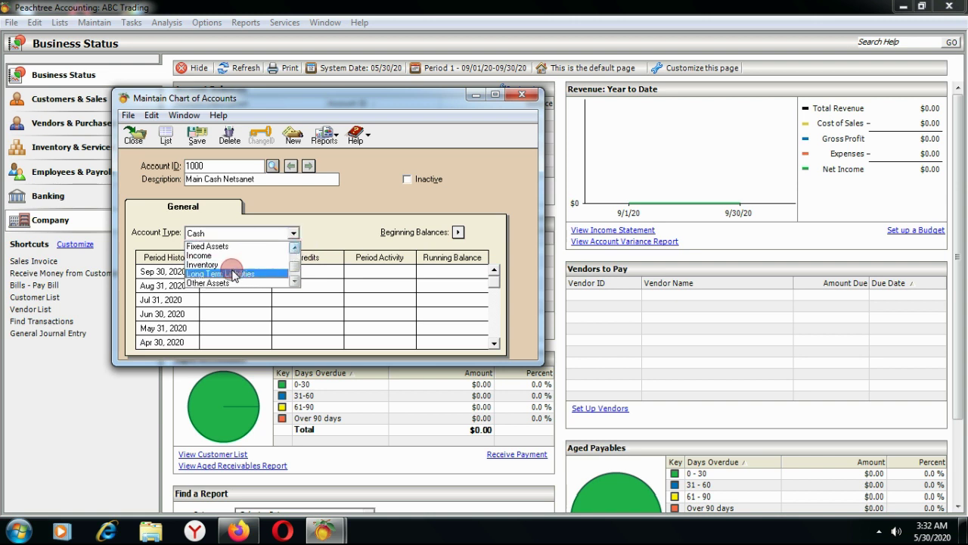
{"action": "scroll", "coordinate": [227, 276], "scroll_direction": "up", "scroll_amount": 3}
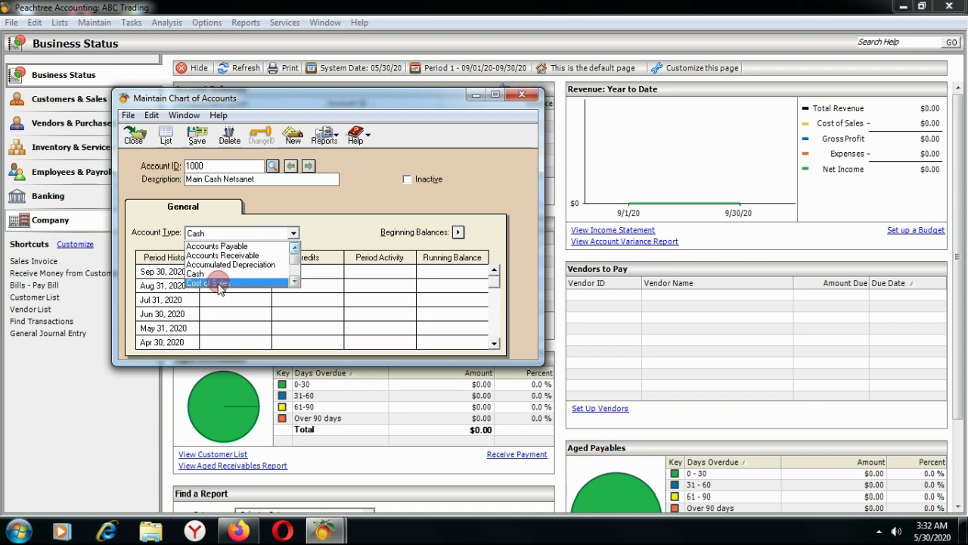
{"action": "left_click", "coordinate": [208, 275]}
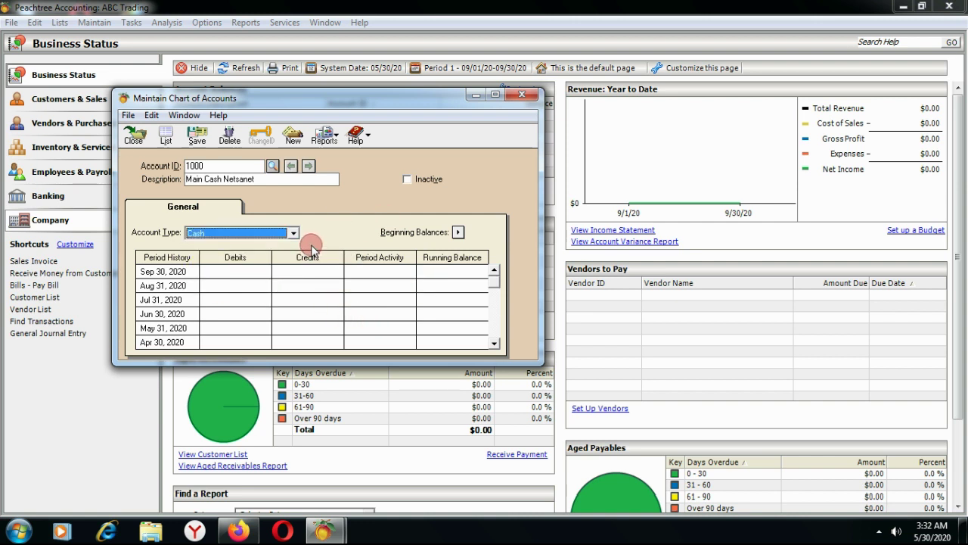
{"action": "left_click", "coordinate": [240, 164]}
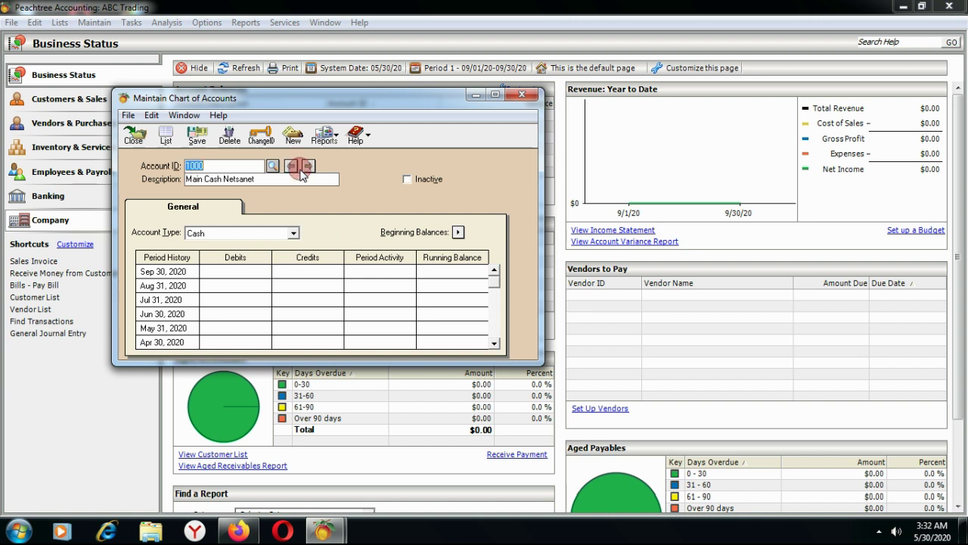
Step: Add and save Cash account 1005 described as "Pettty Cash" plus the person's name, and close the account maintenance window
{"action": "left_click", "coordinate": [293, 134]}
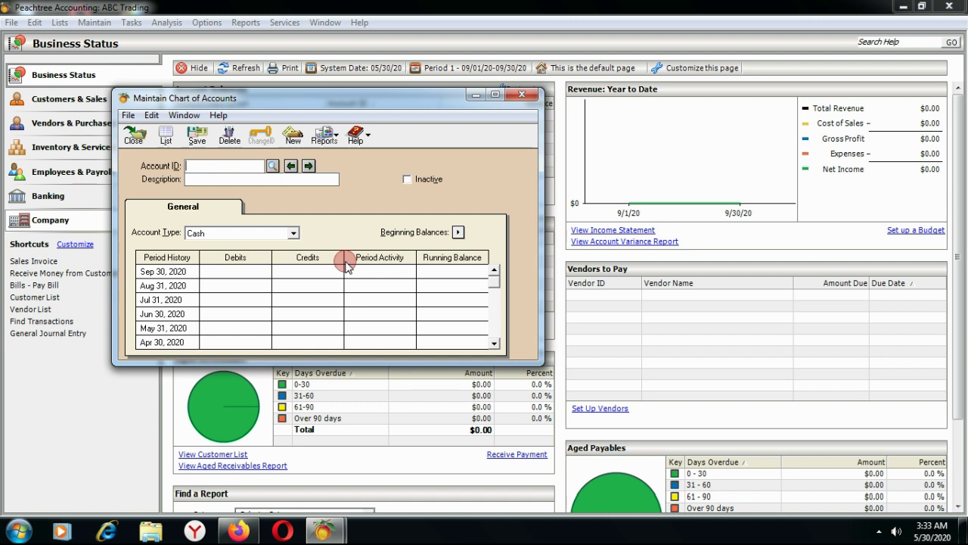
{"action": "type", "text": "1005"}
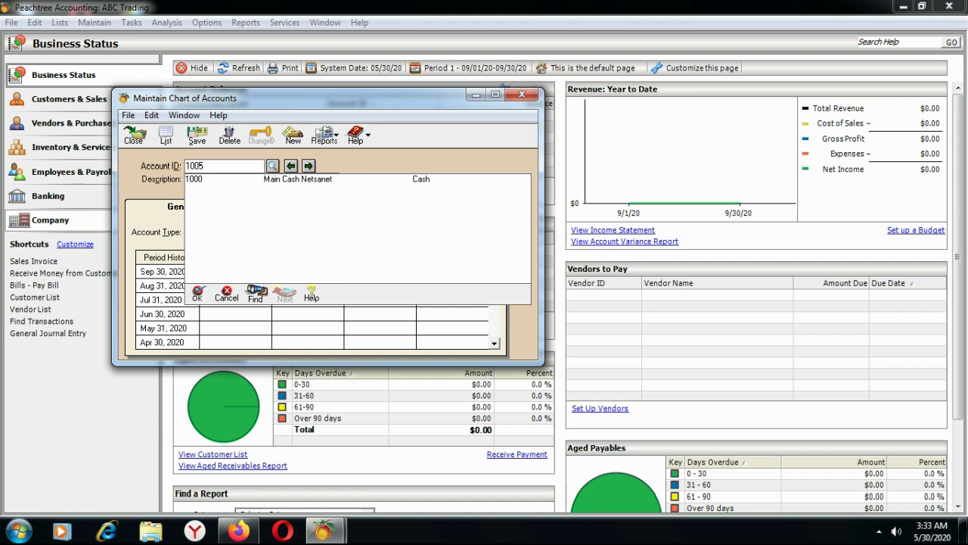
{"action": "left_click", "coordinate": [345, 262]}
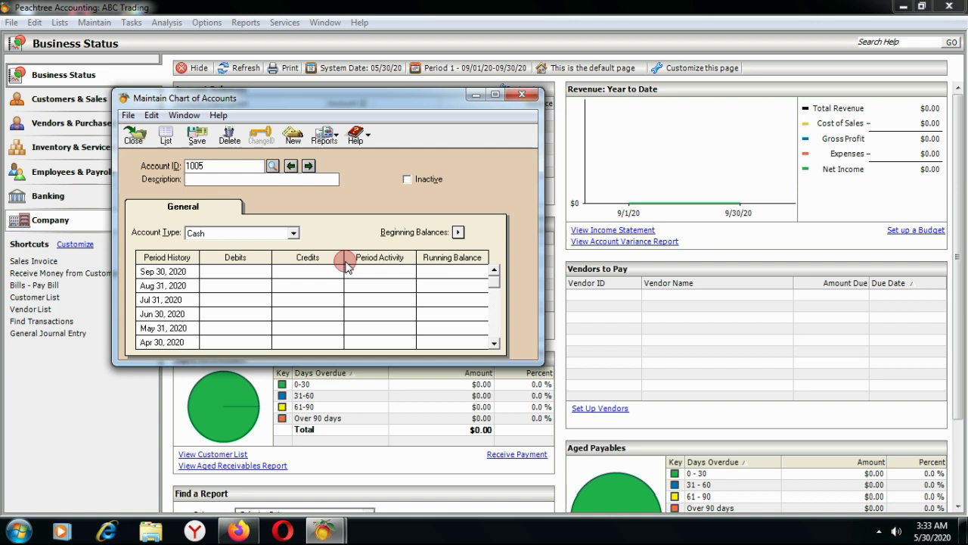
{"action": "type", "text": "Pettty "}
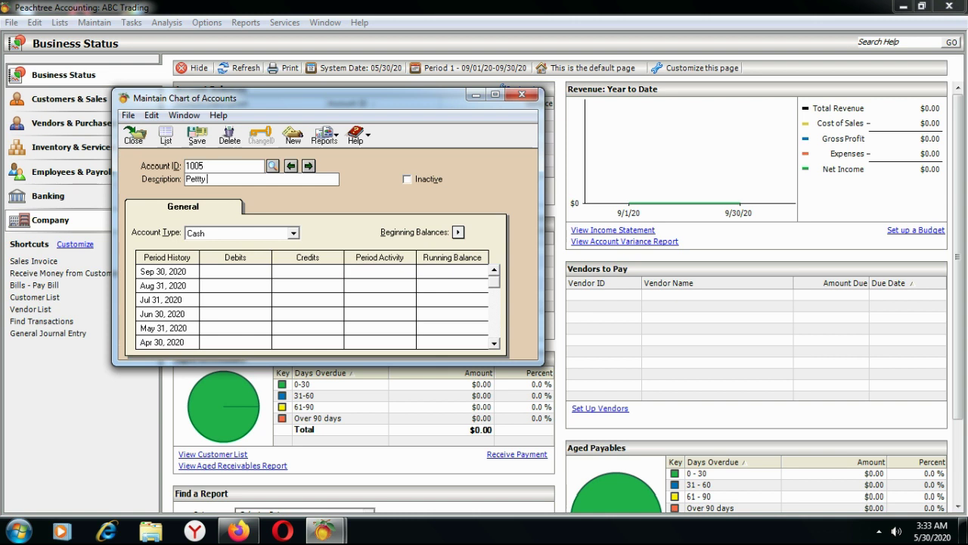
{"action": "type", "text": "Cash Netsanet"}
{"action": "left_click", "coordinate": [212, 236]}
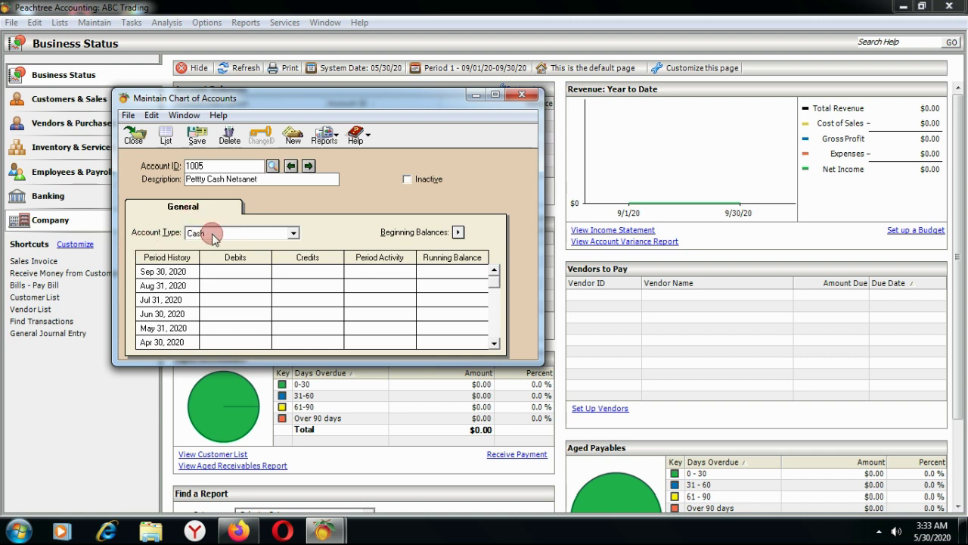
{"action": "left_click", "coordinate": [198, 137]}
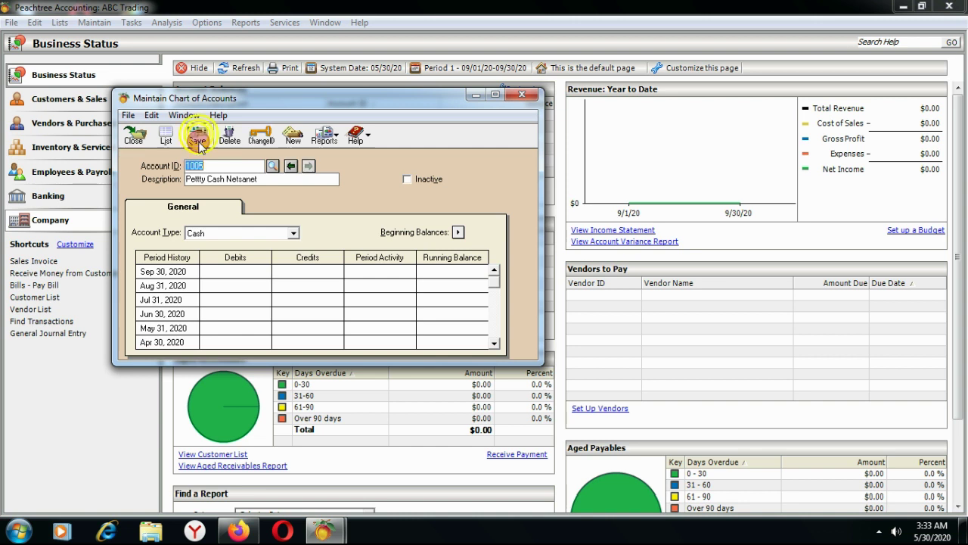
{"action": "left_click", "coordinate": [299, 138]}
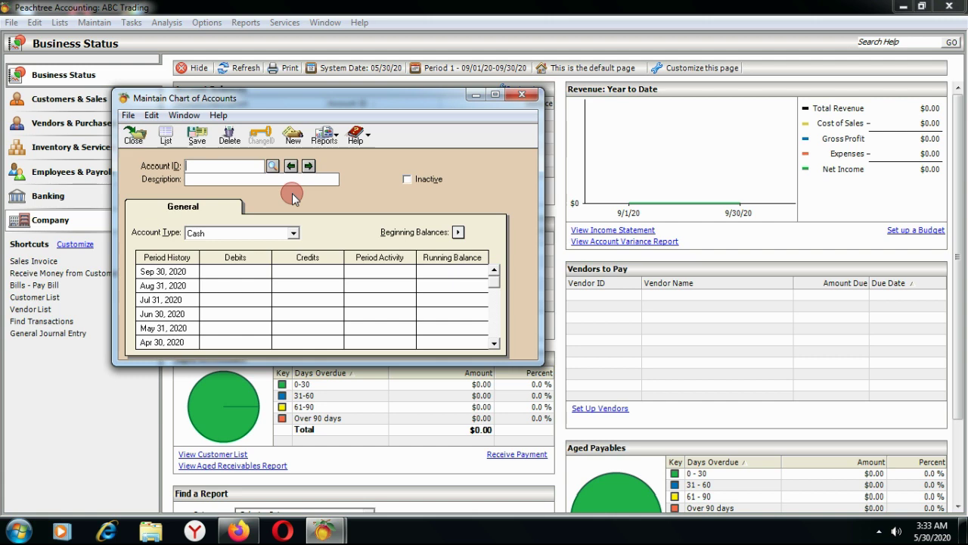
{"action": "left_click", "coordinate": [133, 136]}
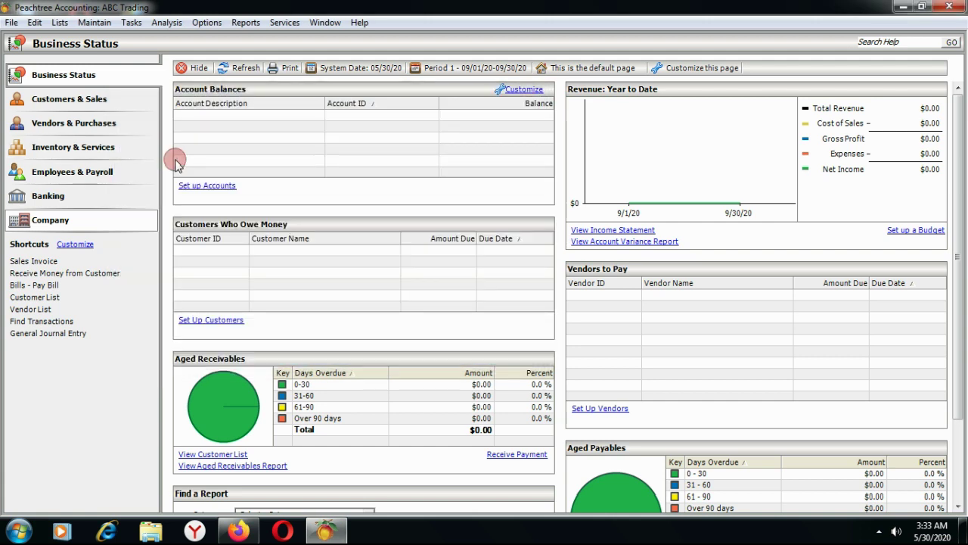
Step: Check the two new cash accounts in the general ledger Chart of Accounts report and close it
{"action": "left_click", "coordinate": [246, 26]}
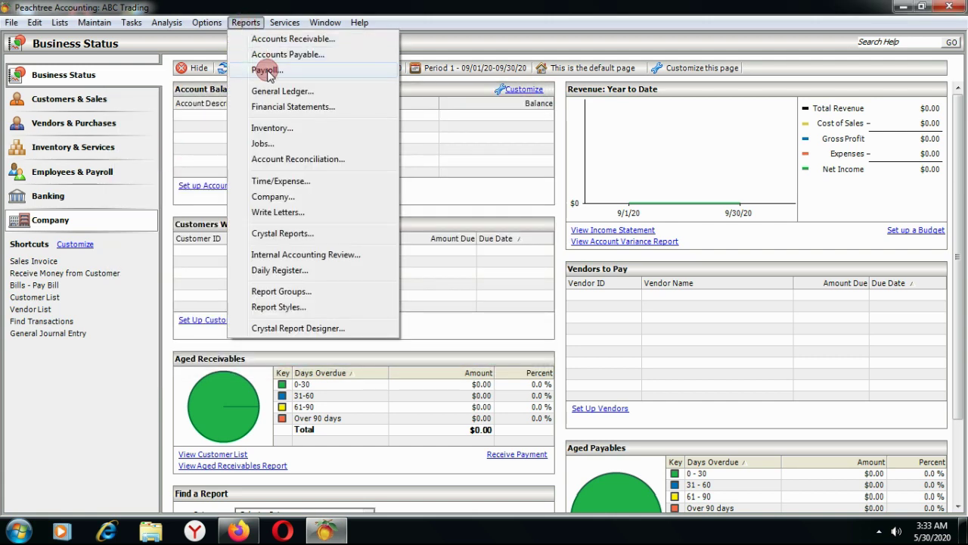
{"action": "left_click", "coordinate": [277, 91]}
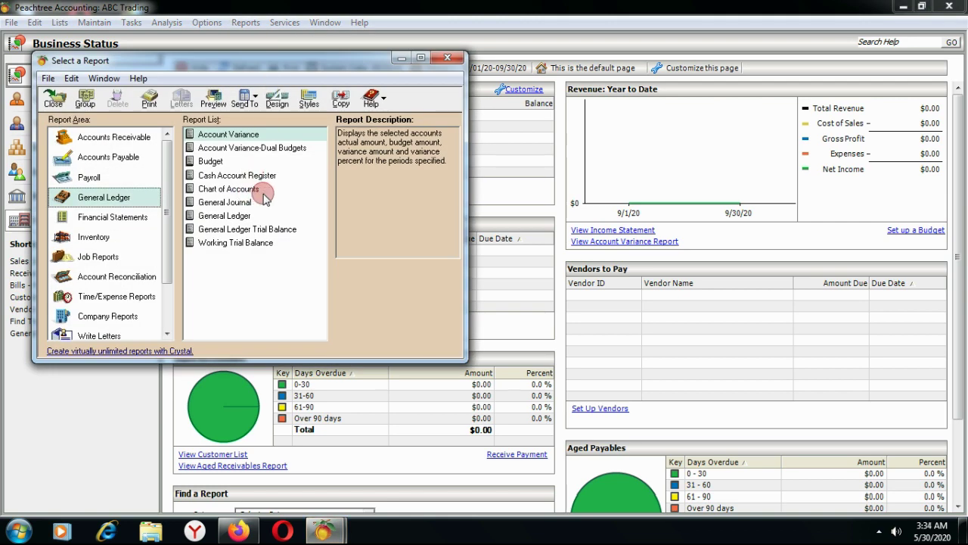
{"action": "double_click", "coordinate": [230, 189]}
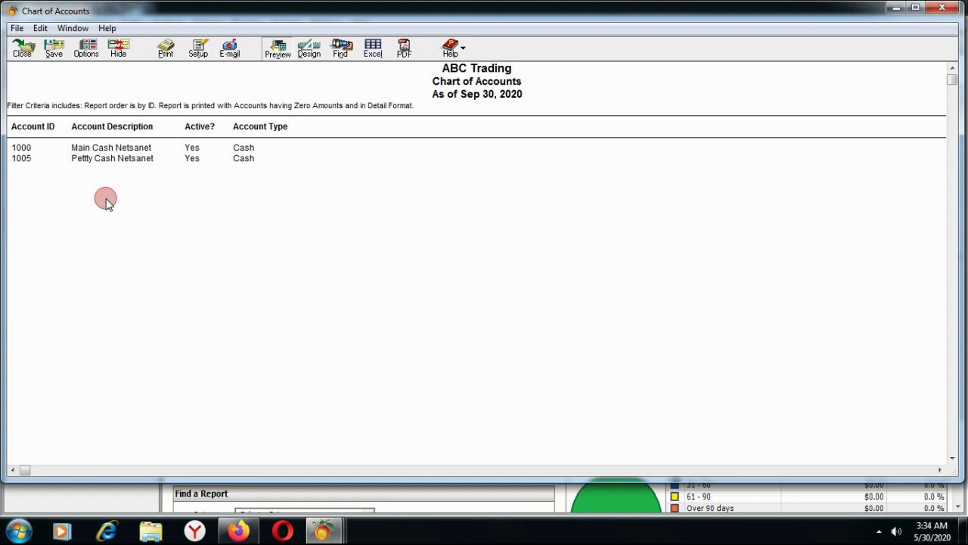
{"action": "left_click", "coordinate": [22, 47]}
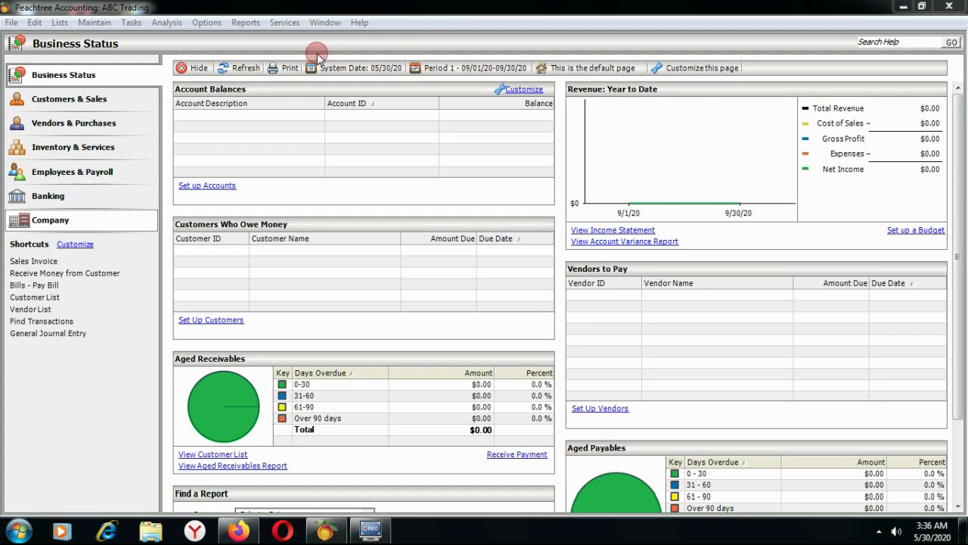
Step: Open the Chart of Accounts report again to review the full list of account IDs, descriptions and types
{"action": "left_click", "coordinate": [246, 22]}
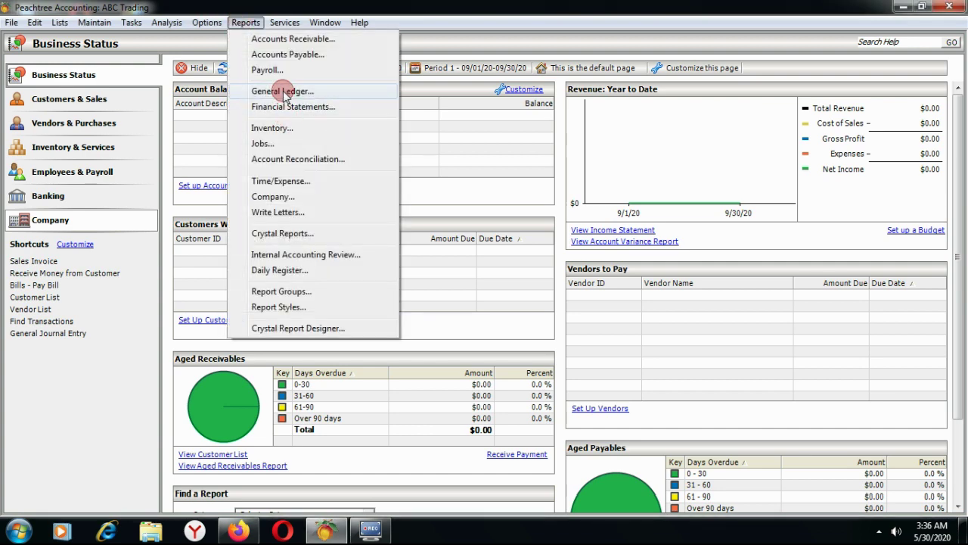
{"action": "left_click", "coordinate": [283, 91]}
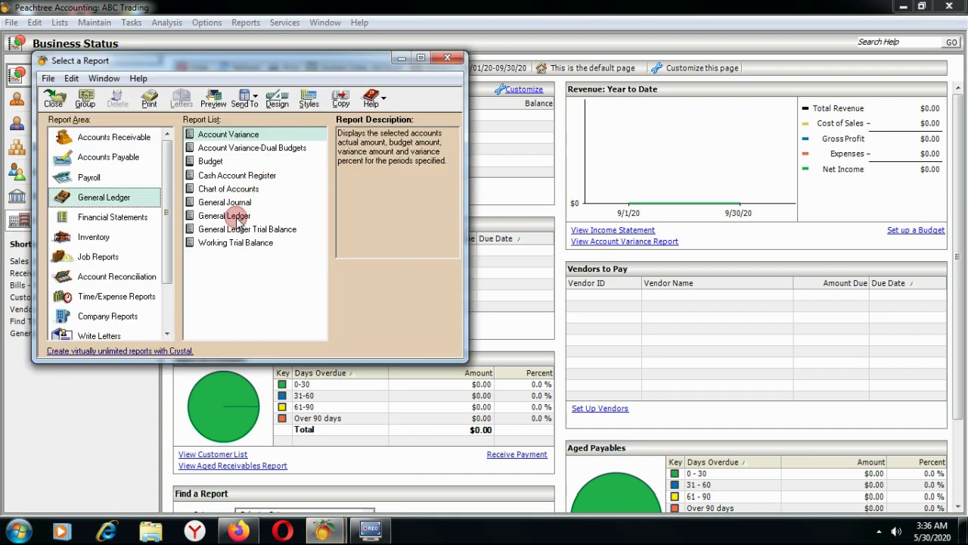
{"action": "double_click", "coordinate": [227, 188]}
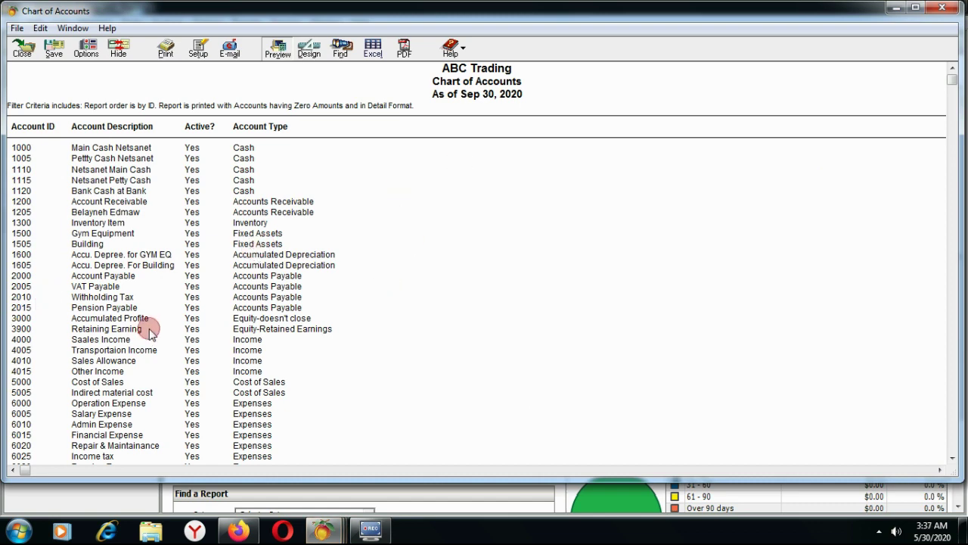
Step: Review the account IDs, descriptions and types through the whole Chart of Accounts report, and close the report and the report selection window
{"action": "scroll", "coordinate": [148, 331], "scroll_direction": "down", "scroll_amount": 5}
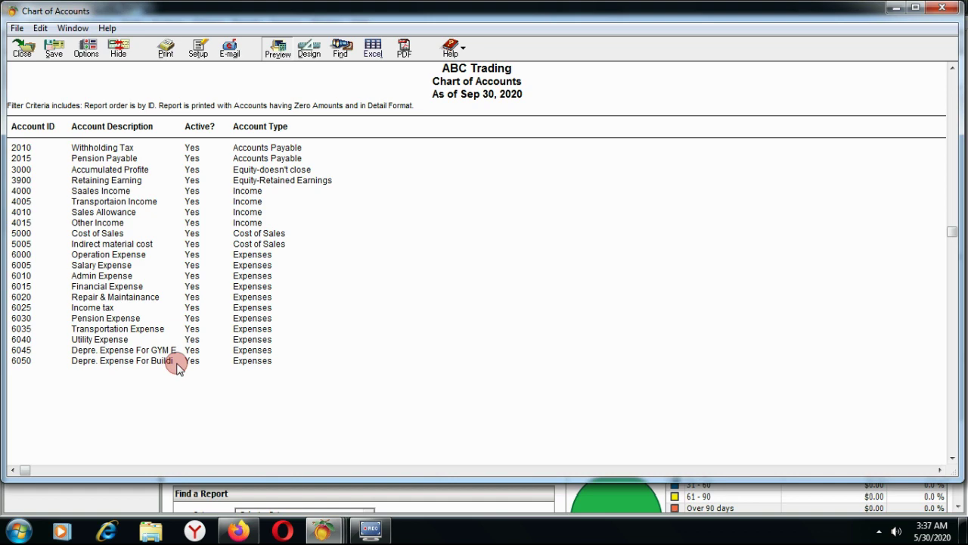
{"action": "scroll", "coordinate": [87, 298], "scroll_direction": "up", "scroll_amount": 3}
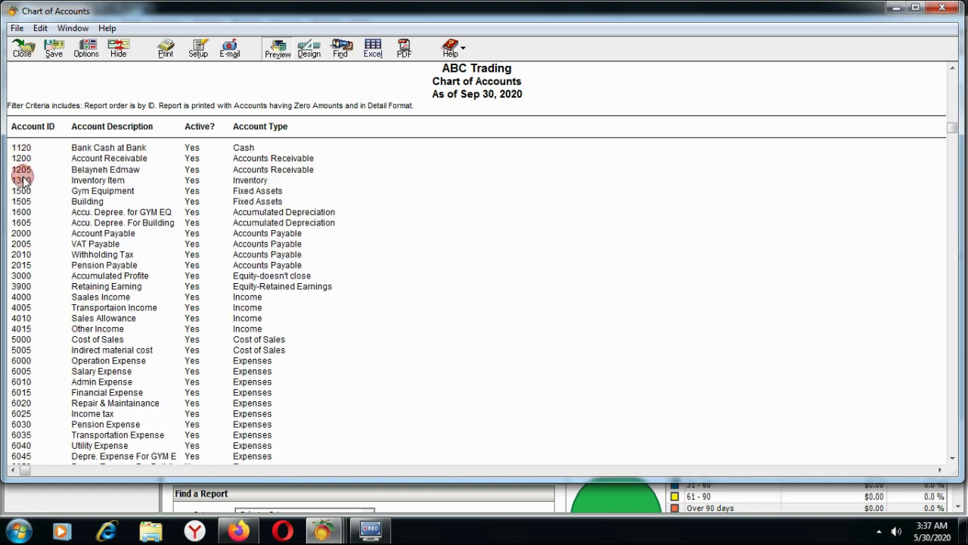
{"action": "scroll", "coordinate": [22, 180], "scroll_direction": "up", "scroll_amount": 2}
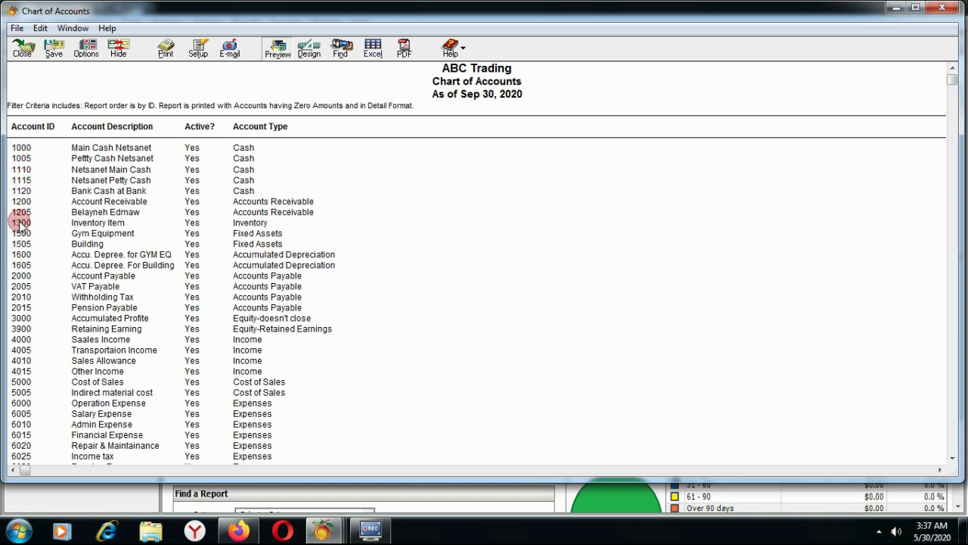
{"action": "scroll", "coordinate": [19, 249], "scroll_direction": "down", "scroll_amount": 1}
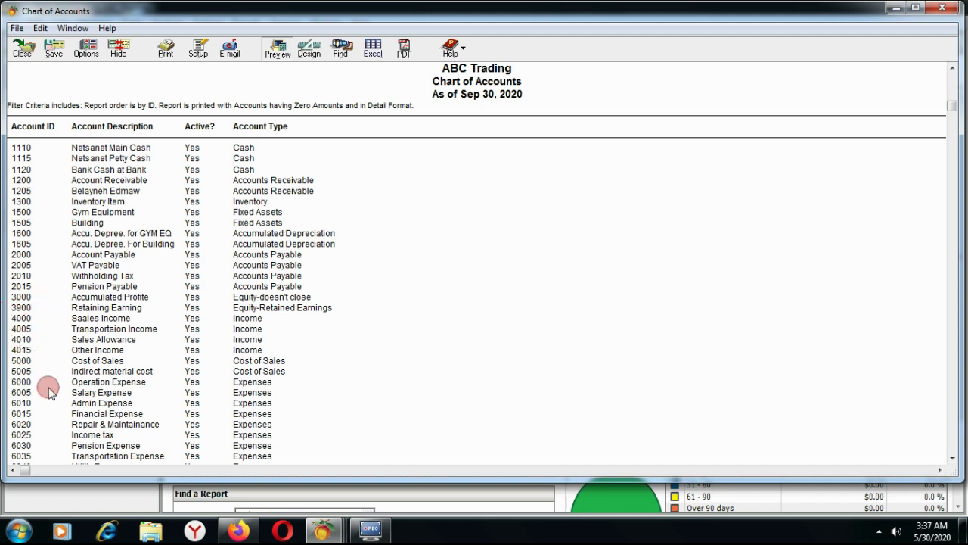
{"action": "scroll", "coordinate": [49, 390], "scroll_direction": "down", "scroll_amount": 1}
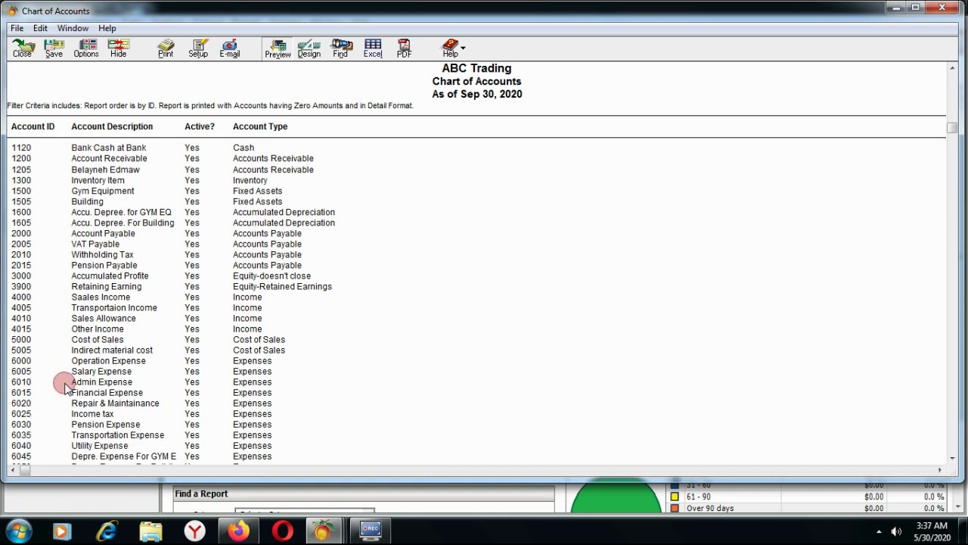
{"action": "left_click", "coordinate": [27, 49]}
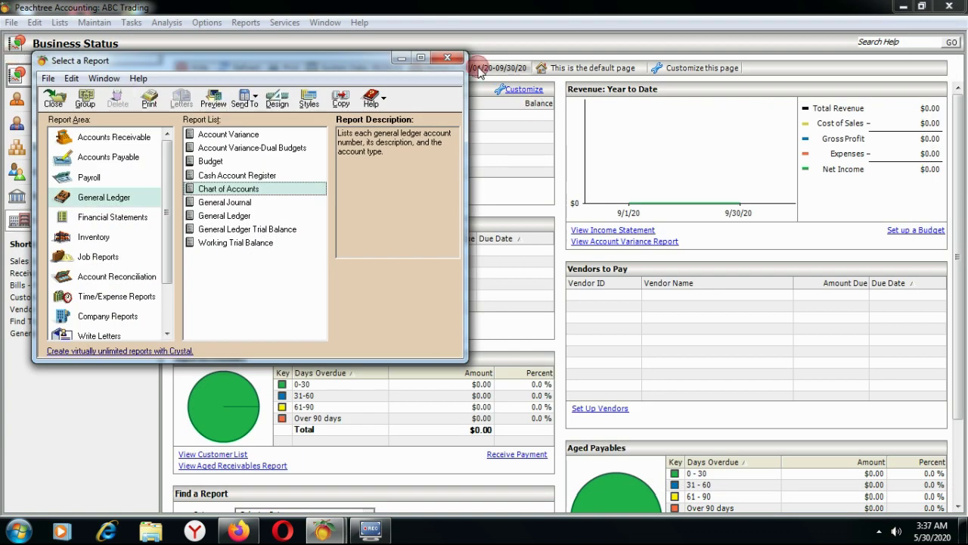
{"action": "left_click", "coordinate": [454, 60]}
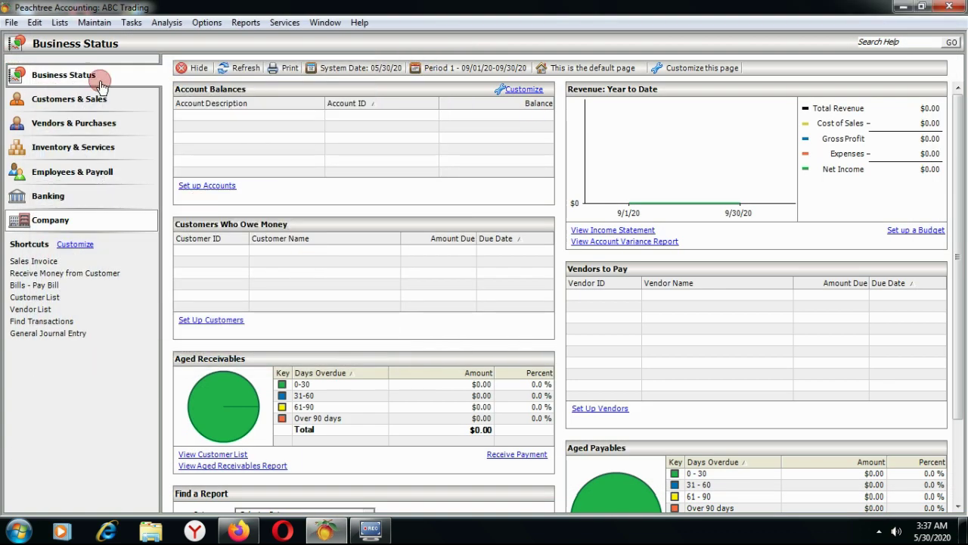
Step: Open the chart of accounts list and look through its accounts
{"action": "left_click", "coordinate": [59, 24]}
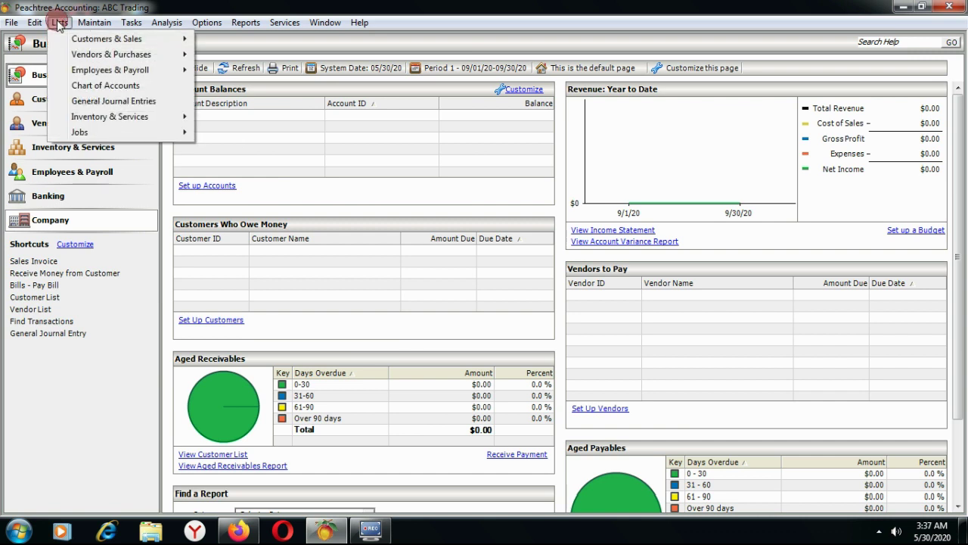
{"action": "left_click", "coordinate": [106, 101]}
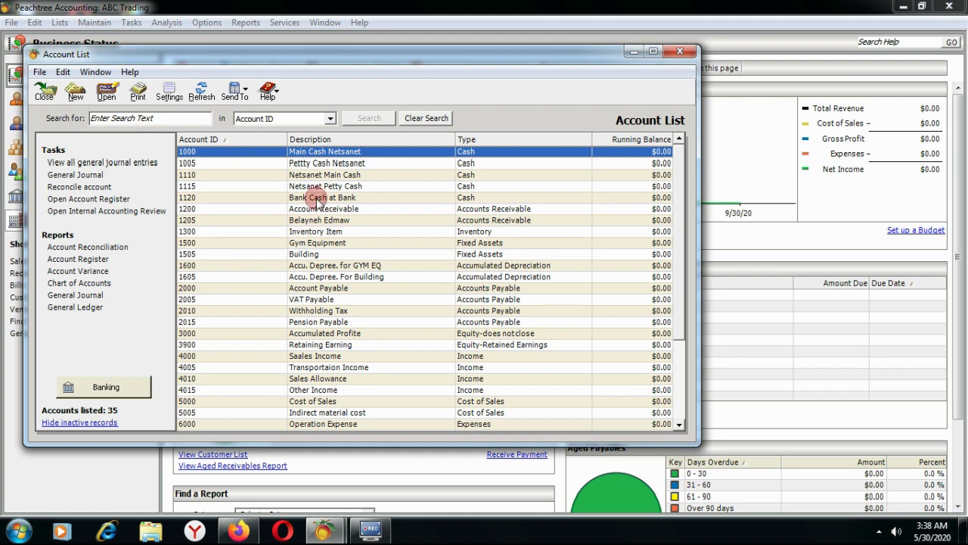
{"action": "scroll", "coordinate": [316, 210], "scroll_direction": "down", "scroll_amount": 3}
{"action": "scroll", "coordinate": [374, 315], "scroll_direction": "up", "scroll_amount": 3}
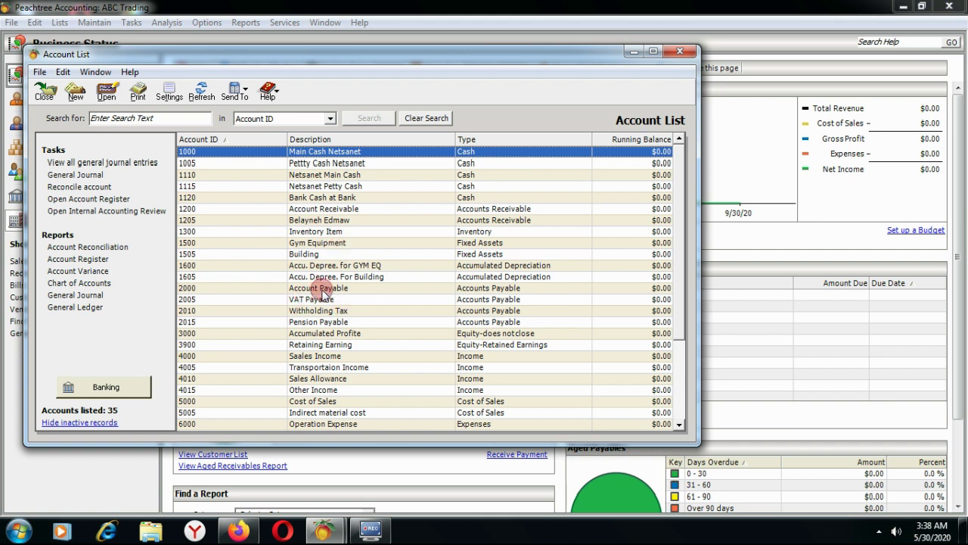
Step: Change the description of account 1505 to "Building FA", save the record and close the account maintenance window
{"action": "left_click", "coordinate": [307, 257]}
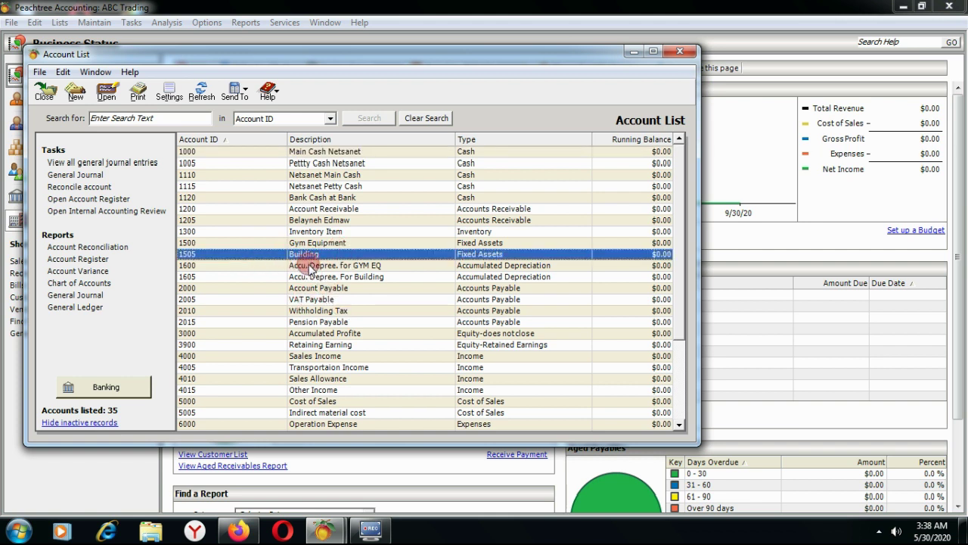
{"action": "double_click", "coordinate": [310, 256]}
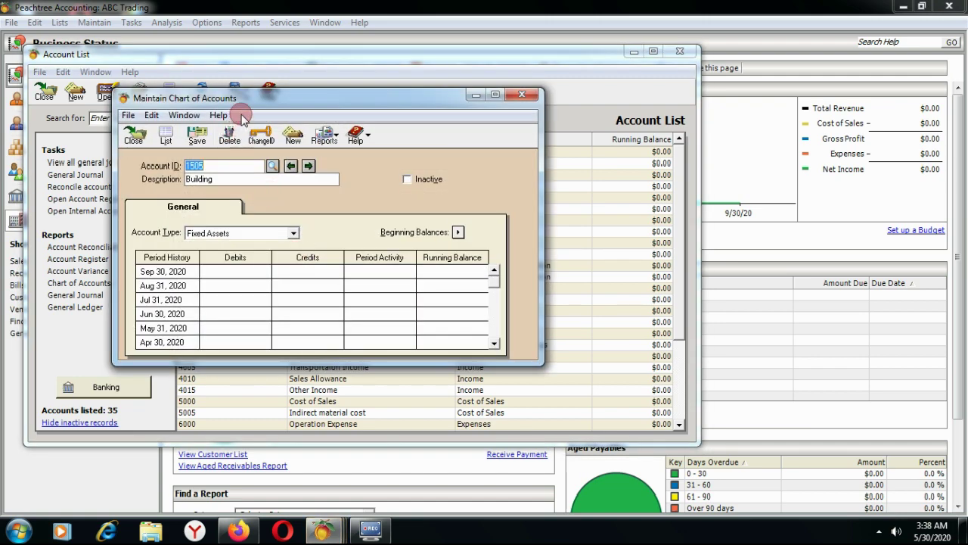
{"action": "left_click_drag", "start_coordinate": [253, 99], "coordinate": [250, 127]}
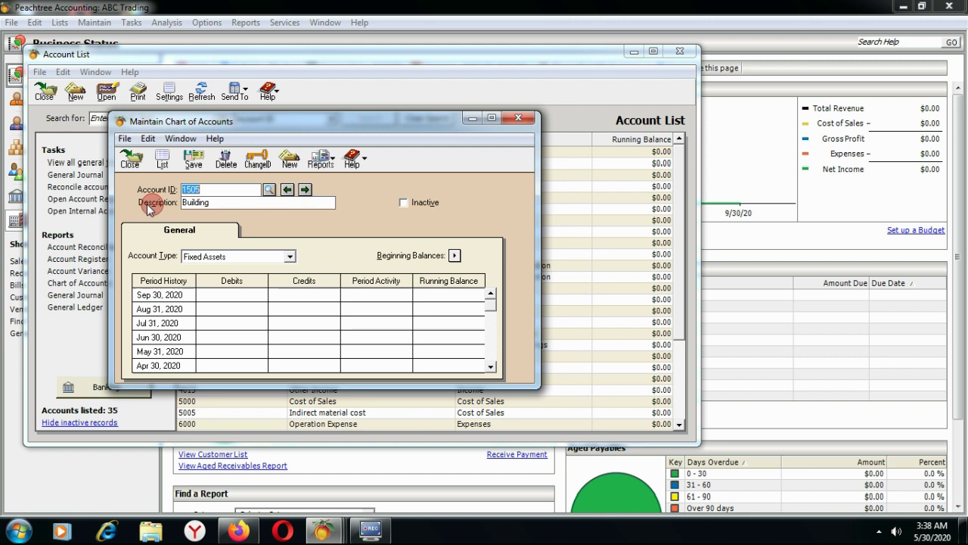
{"action": "left_click", "coordinate": [218, 203]}
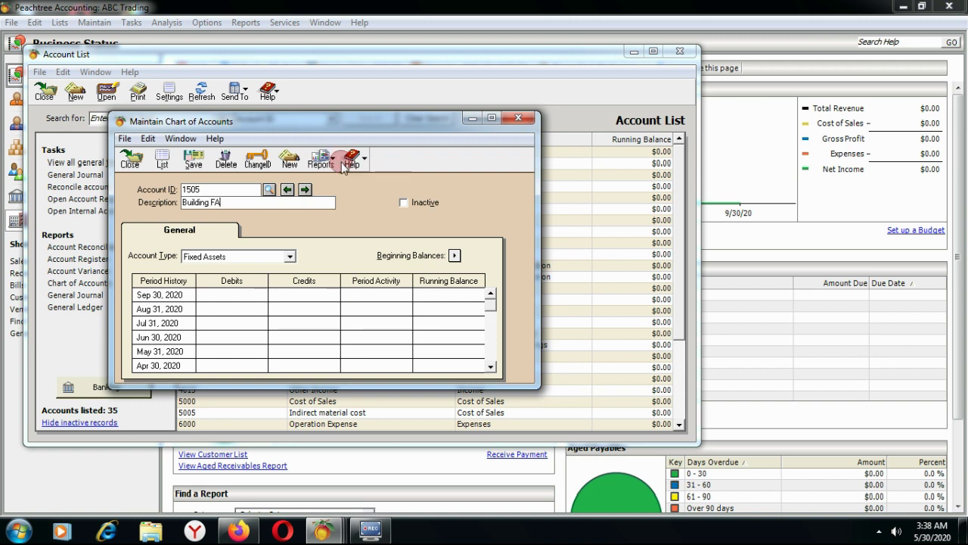
{"action": "left_click", "coordinate": [197, 159]}
{"action": "left_click", "coordinate": [129, 159]}
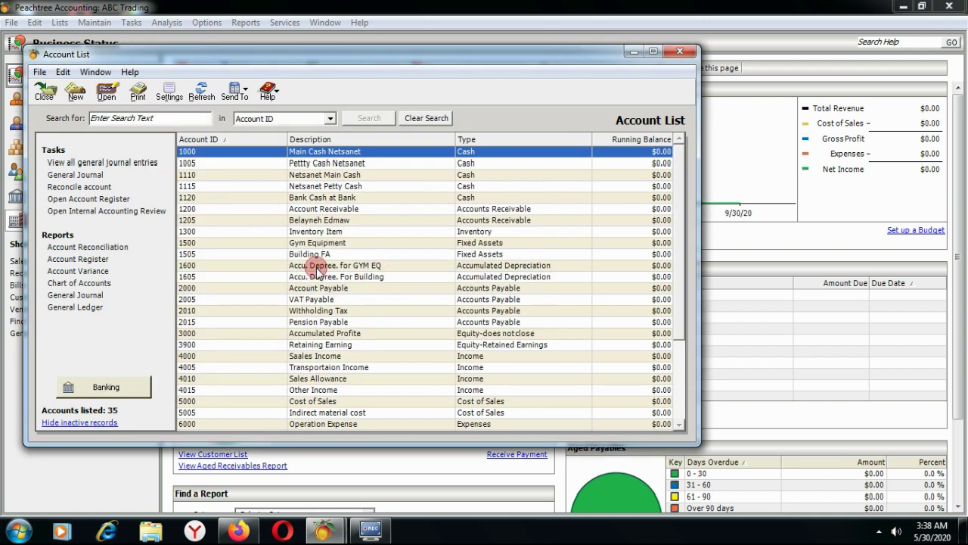
Step: Change the ID of the Building FA account to 1506 and close the account maintenance window
{"action": "left_click", "coordinate": [345, 255]}
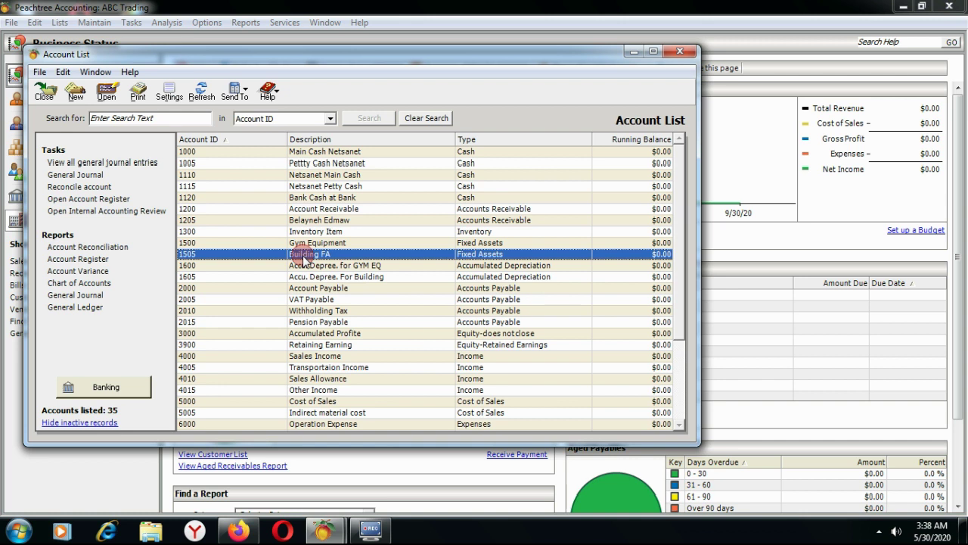
{"action": "double_click", "coordinate": [202, 255]}
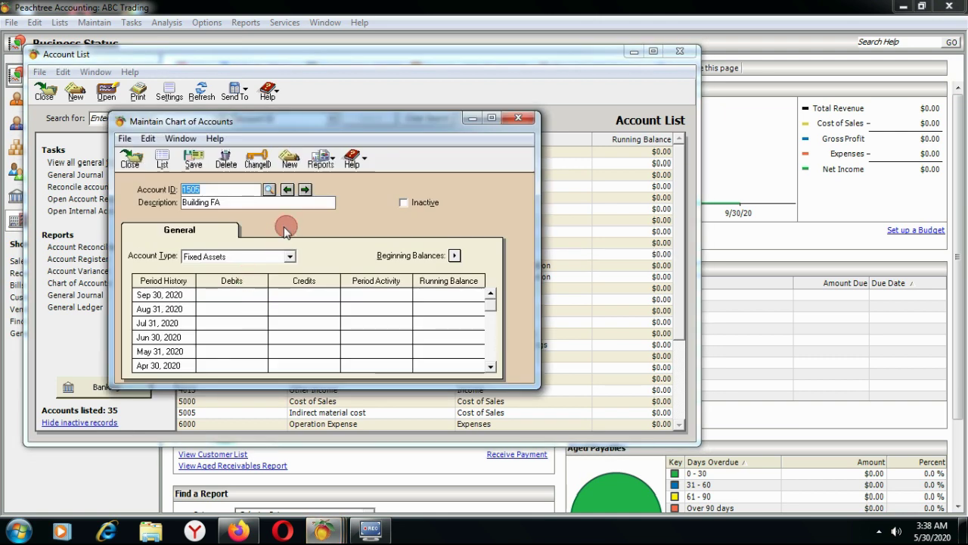
{"action": "left_click", "coordinate": [196, 188]}
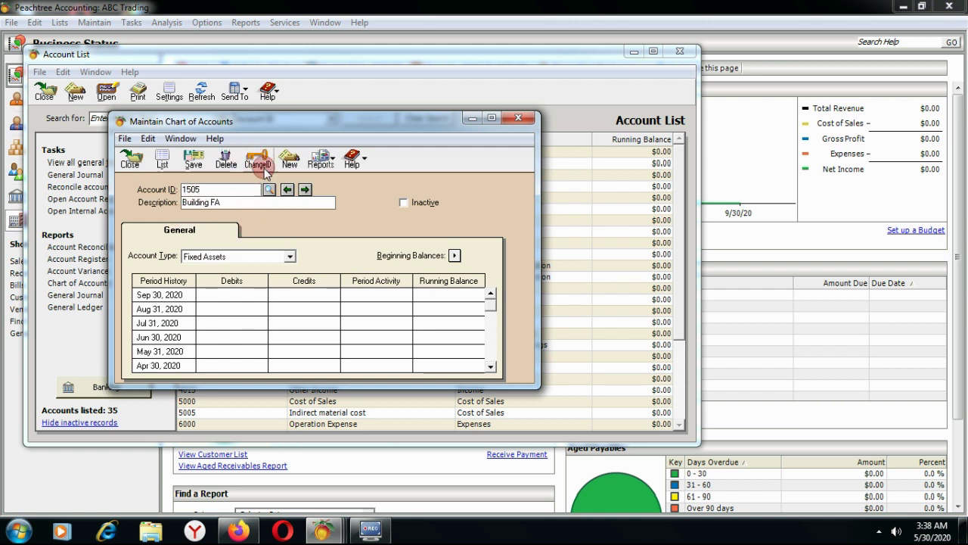
{"action": "left_click", "coordinate": [259, 161]}
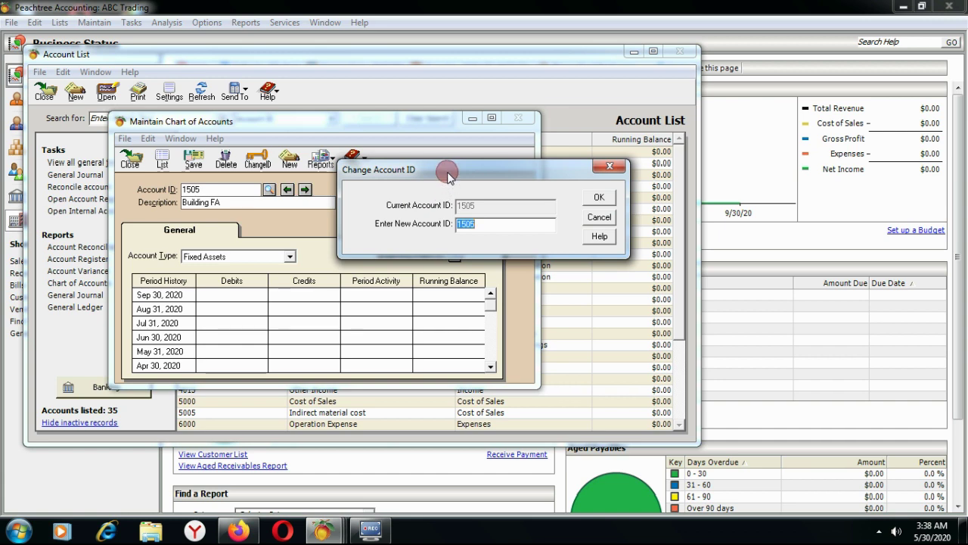
{"action": "left_click_drag", "start_coordinate": [444, 168], "coordinate": [316, 173]}
{"action": "left_click", "coordinate": [344, 221]}
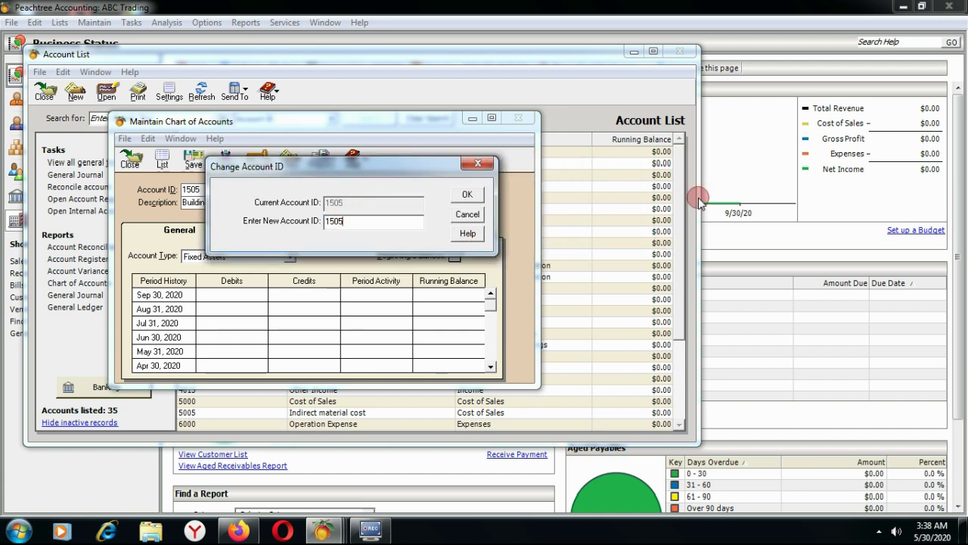
{"action": "type", "text": "6"}
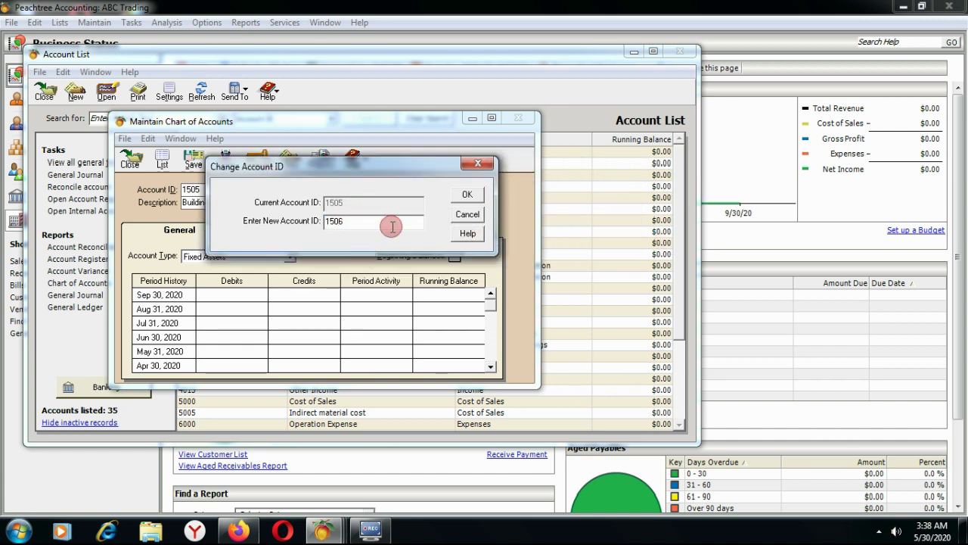
{"action": "left_click", "coordinate": [468, 194]}
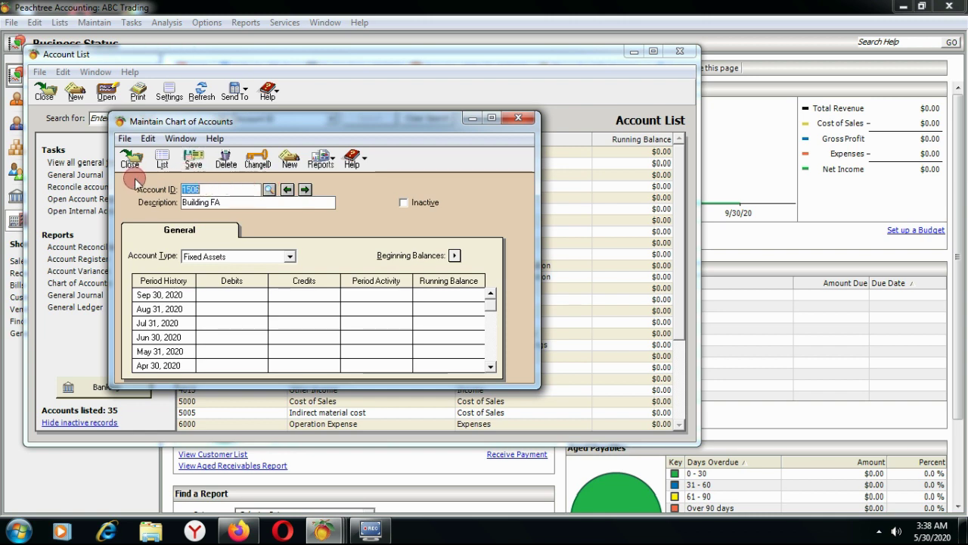
{"action": "left_click", "coordinate": [130, 159]}
Step: Check the ID, description and type of the Building FA account in the account list
{"action": "left_click", "coordinate": [208, 151]}
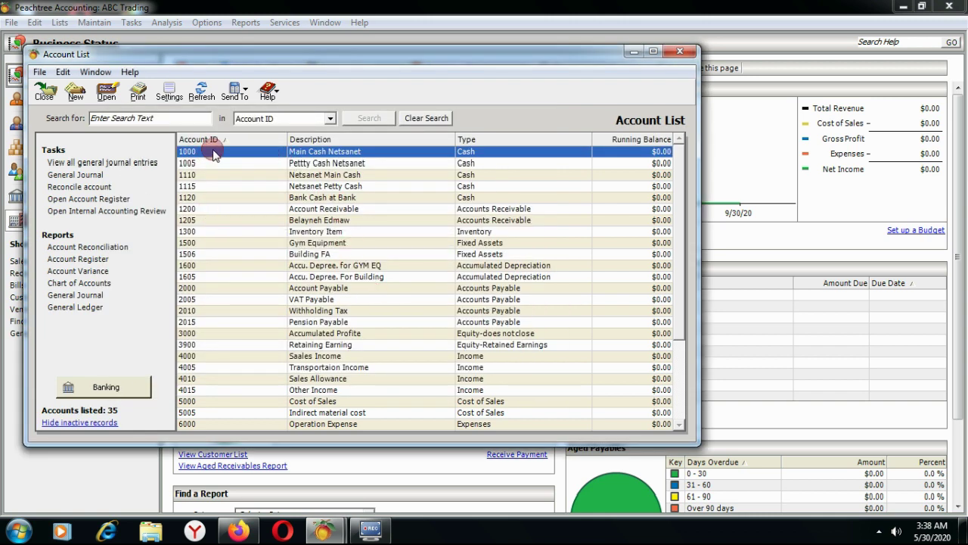
{"action": "left_click", "coordinate": [325, 225]}
{"action": "left_click", "coordinate": [295, 255]}
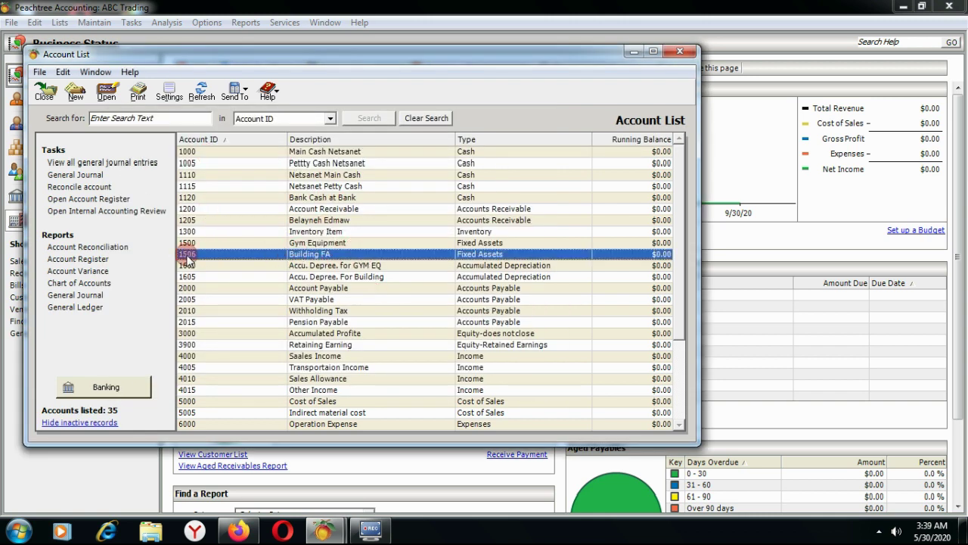
{"action": "left_click", "coordinate": [204, 255]}
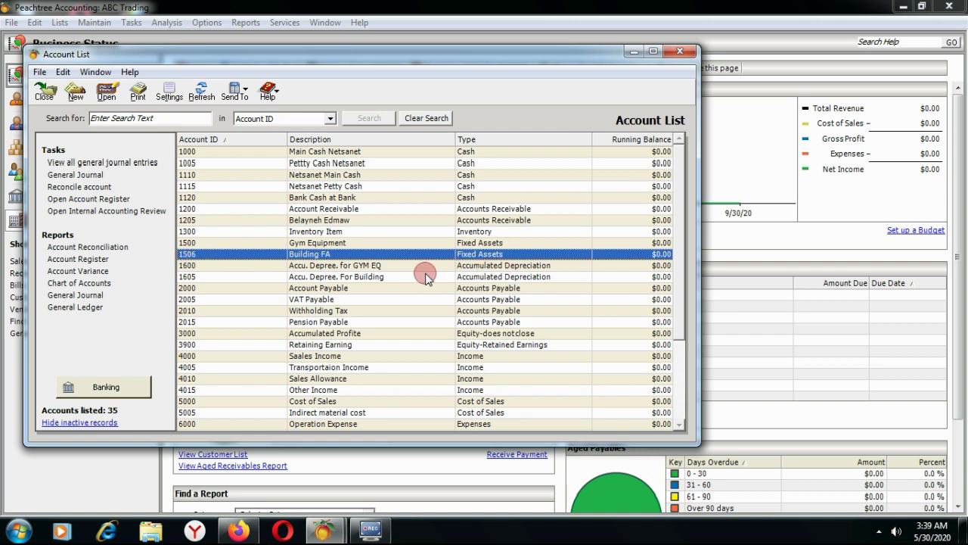
{"action": "left_click", "coordinate": [470, 258]}
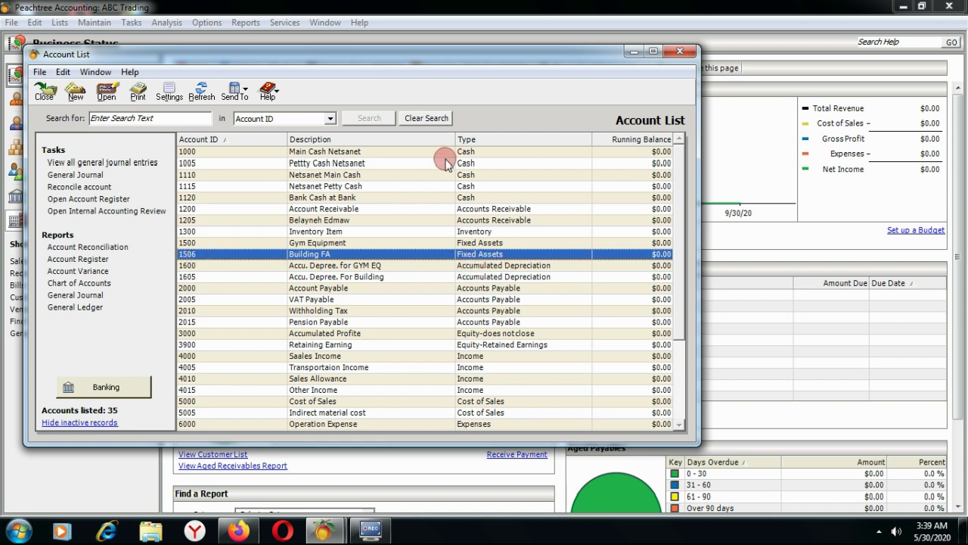
Step: Set the account type of the Building FA account to Other Current Assets, save the record and close the account maintenance window
{"action": "double_click", "coordinate": [468, 256]}
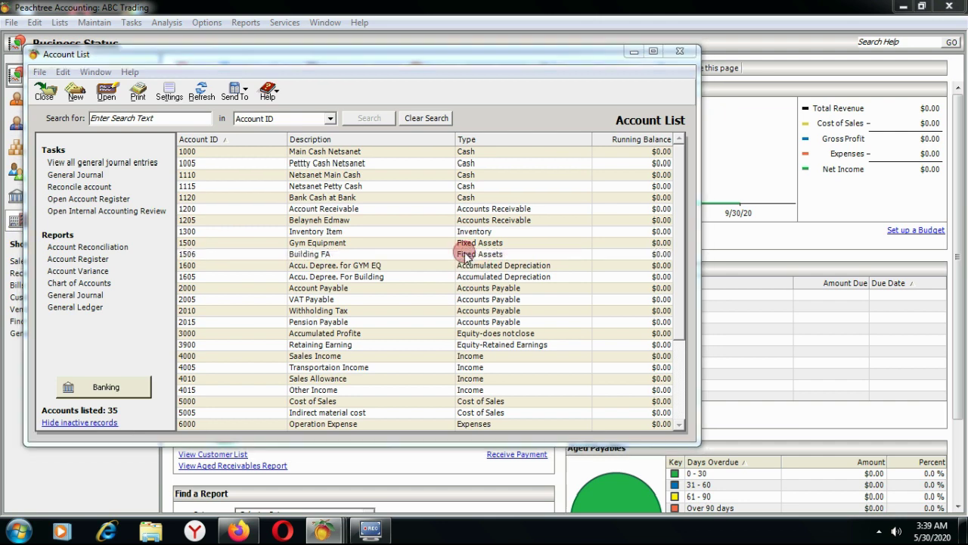
{"action": "left_click", "coordinate": [290, 256]}
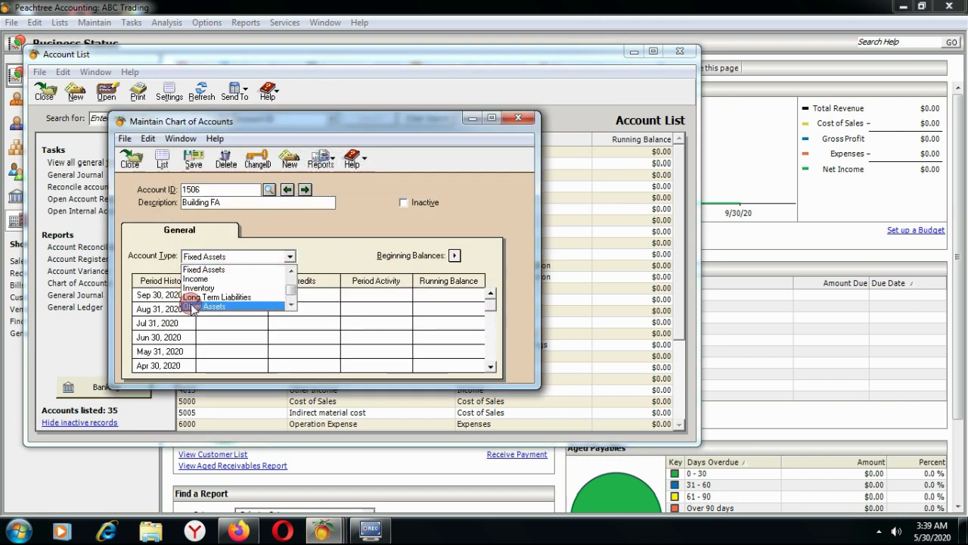
{"action": "scroll", "coordinate": [226, 293], "scroll_direction": "up", "scroll_amount": 1}
{"action": "scroll", "coordinate": [227, 292], "scroll_direction": "down", "scroll_amount": 3}
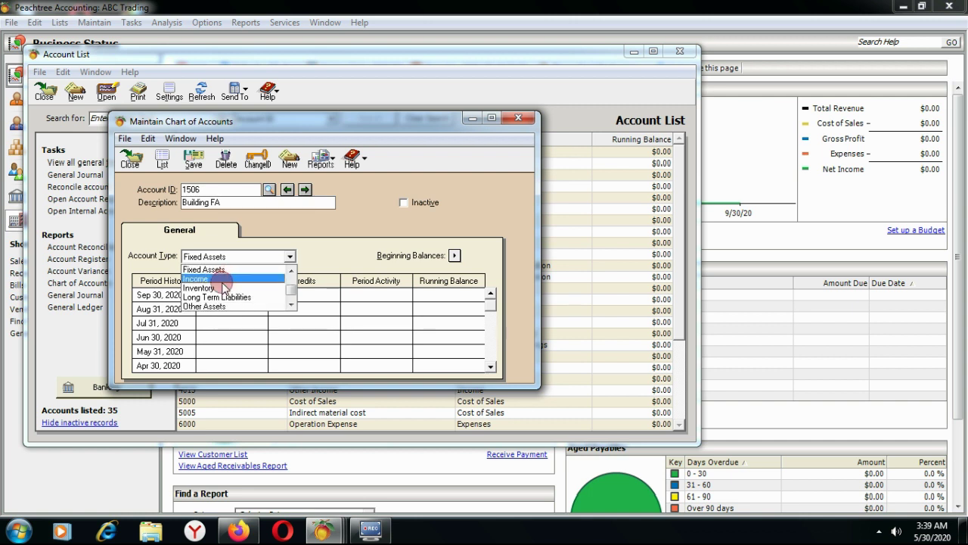
{"action": "scroll", "coordinate": [225, 286], "scroll_direction": "up", "scroll_amount": 1}
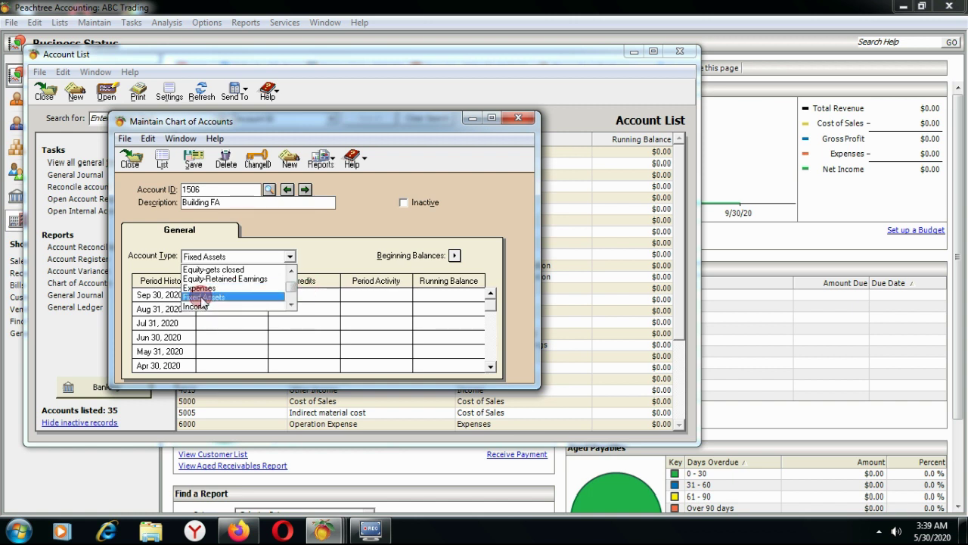
{"action": "scroll", "coordinate": [202, 303], "scroll_direction": "up", "scroll_amount": 1}
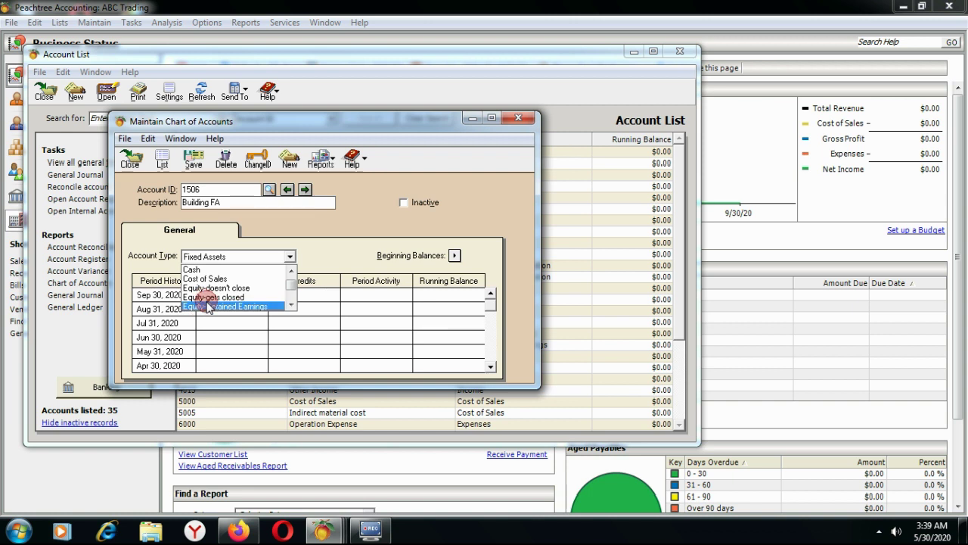
{"action": "scroll", "coordinate": [225, 305], "scroll_direction": "up", "scroll_amount": 1}
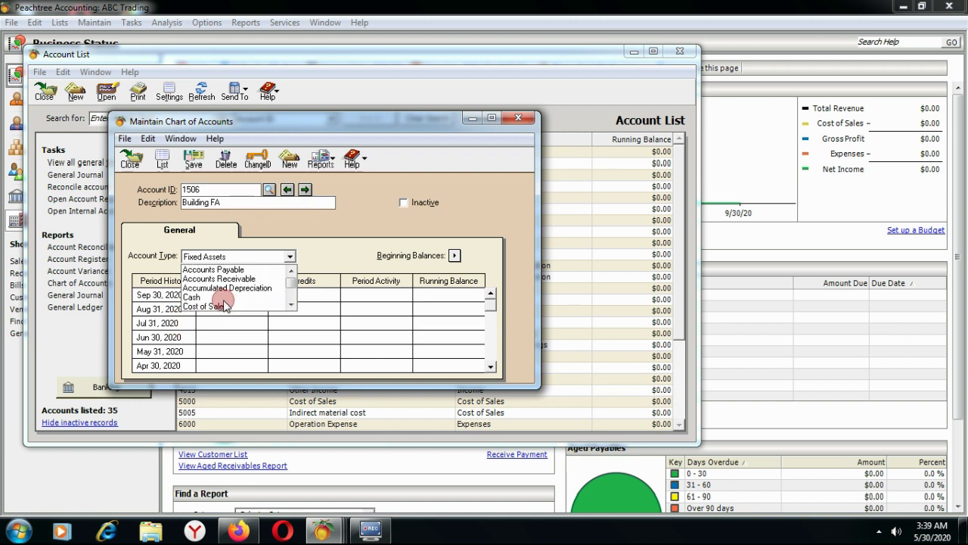
{"action": "scroll", "coordinate": [259, 282], "scroll_direction": "down", "scroll_amount": 2}
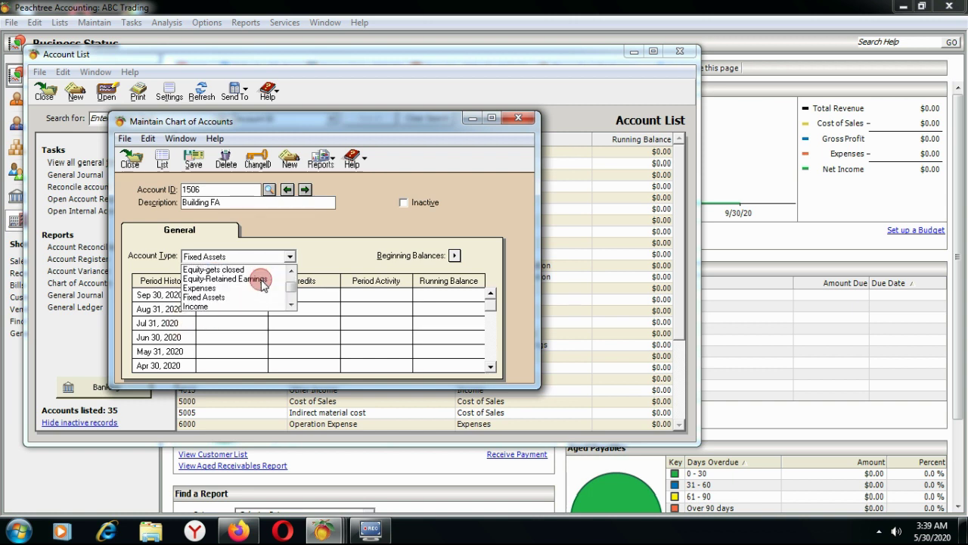
{"action": "scroll", "coordinate": [259, 284], "scroll_direction": "down", "scroll_amount": 1}
{"action": "scroll", "coordinate": [258, 283], "scroll_direction": "up", "scroll_amount": 1}
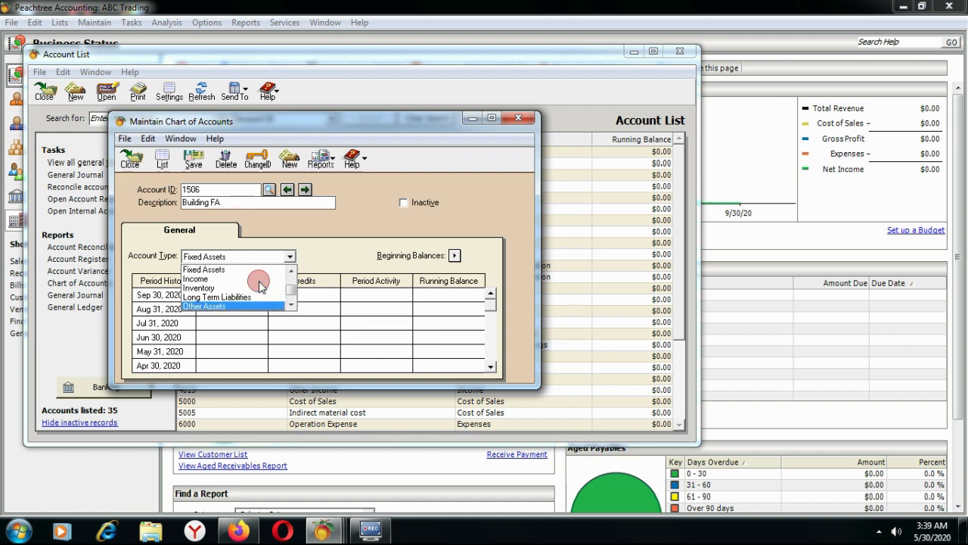
{"action": "scroll", "coordinate": [260, 283], "scroll_direction": "down", "scroll_amount": 1}
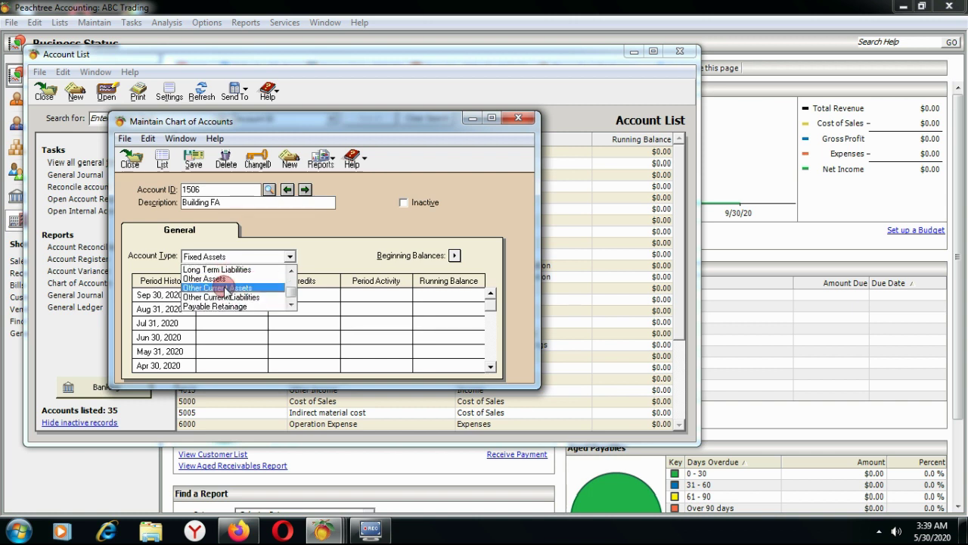
{"action": "left_click", "coordinate": [230, 287]}
{"action": "left_click", "coordinate": [194, 159]}
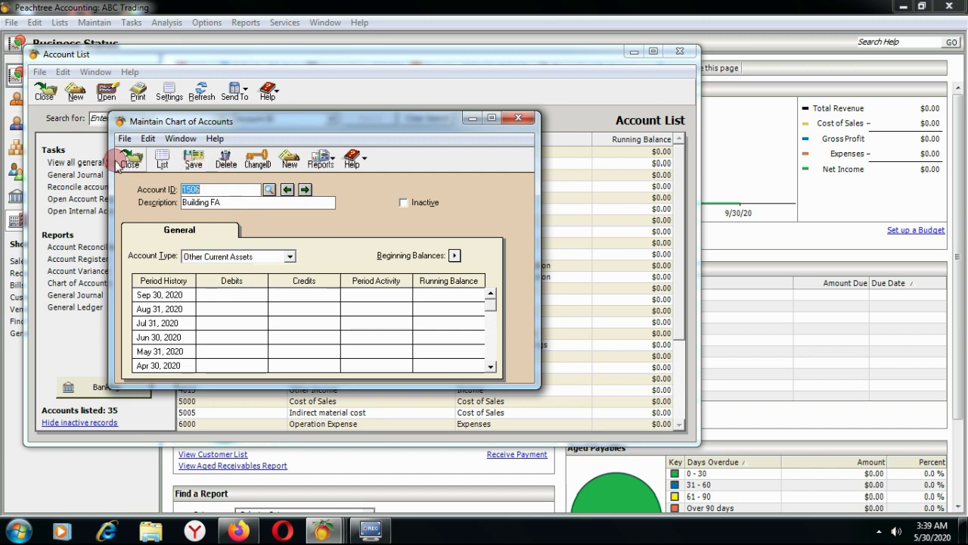
{"action": "left_click", "coordinate": [130, 159]}
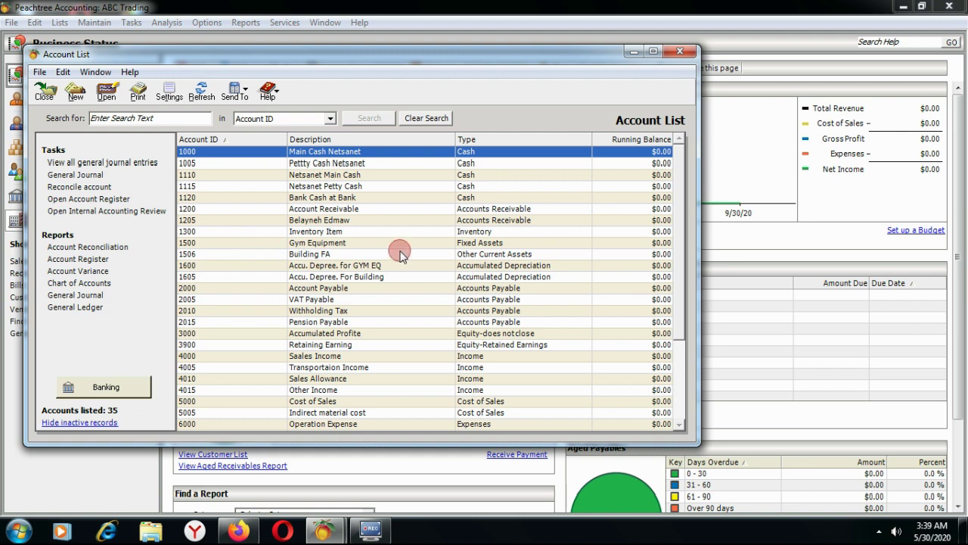
Step: Set the Building FA account's type back to Fixed Assets, save the record and close the account maintenance window
{"action": "left_click", "coordinate": [475, 256]}
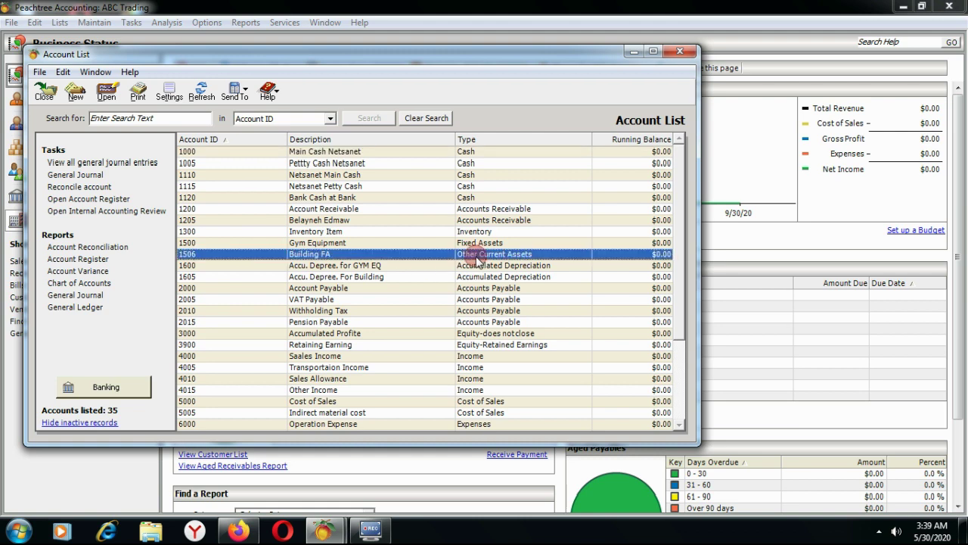
{"action": "double_click", "coordinate": [413, 261]}
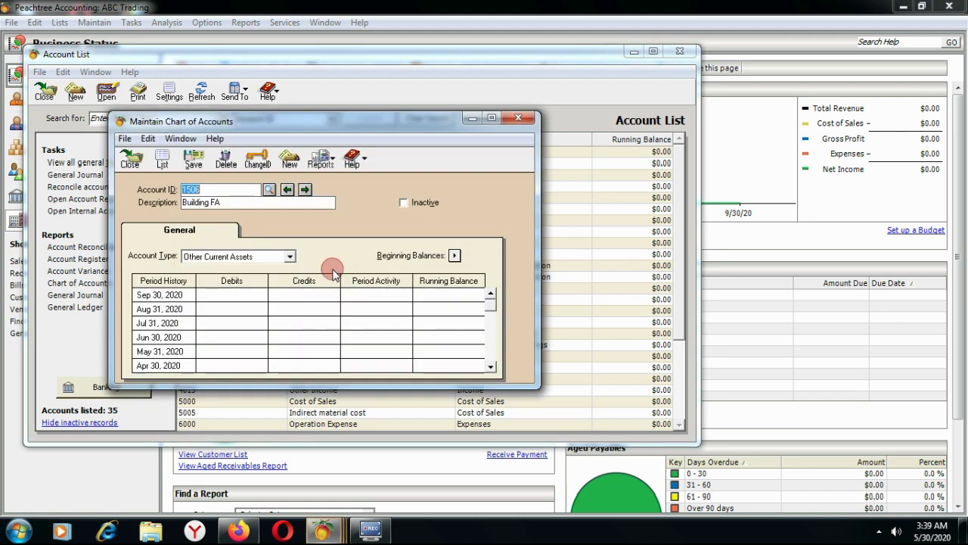
{"action": "left_click", "coordinate": [290, 257]}
{"action": "scroll", "coordinate": [261, 296], "scroll_direction": "up", "scroll_amount": 4}
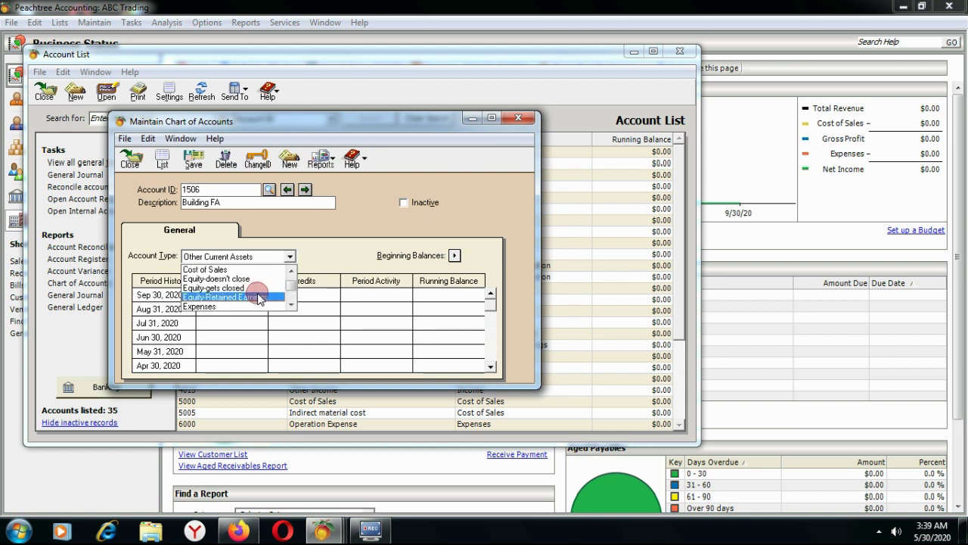
{"action": "scroll", "coordinate": [234, 303], "scroll_direction": "down", "scroll_amount": 2}
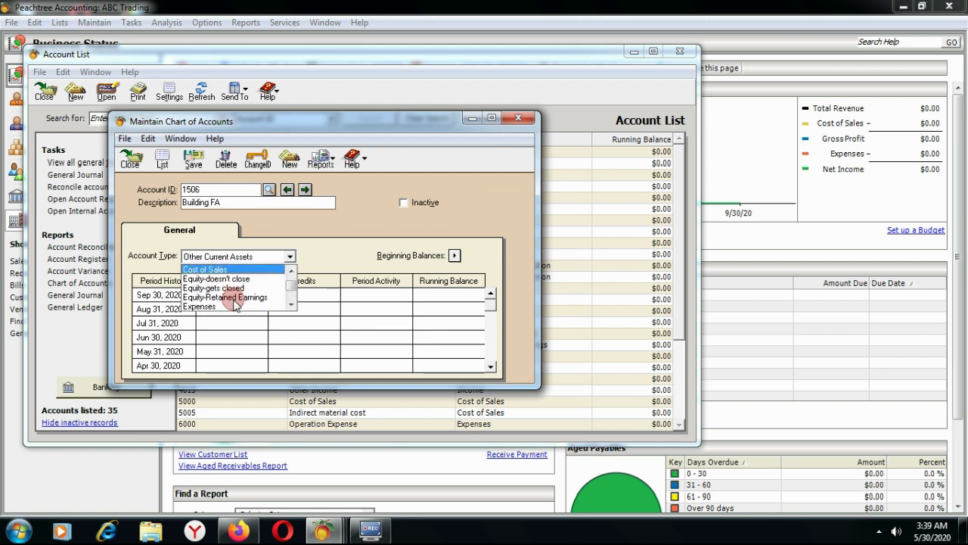
{"action": "scroll", "coordinate": [234, 295], "scroll_direction": "down", "scroll_amount": 1}
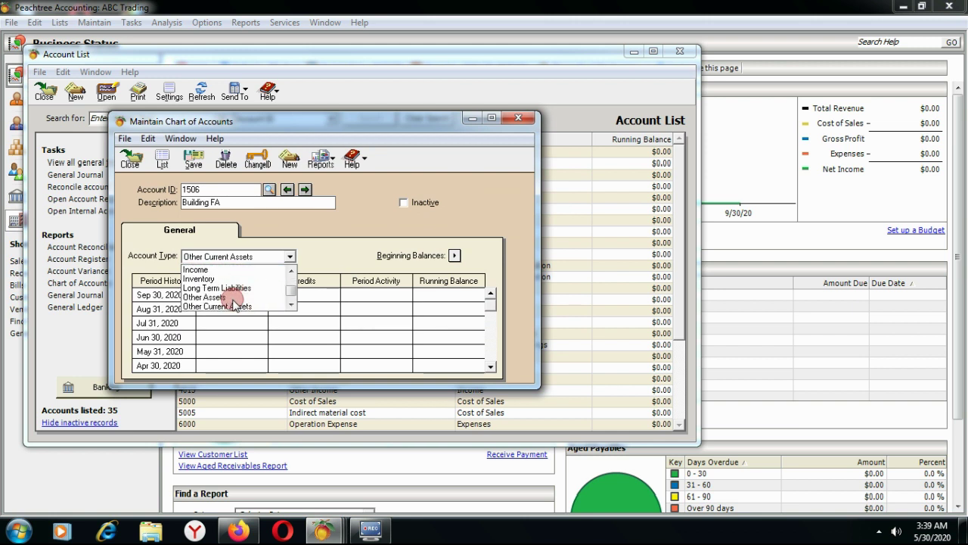
{"action": "scroll", "coordinate": [227, 291], "scroll_direction": "up", "scroll_amount": 1}
{"action": "left_click", "coordinate": [216, 289]}
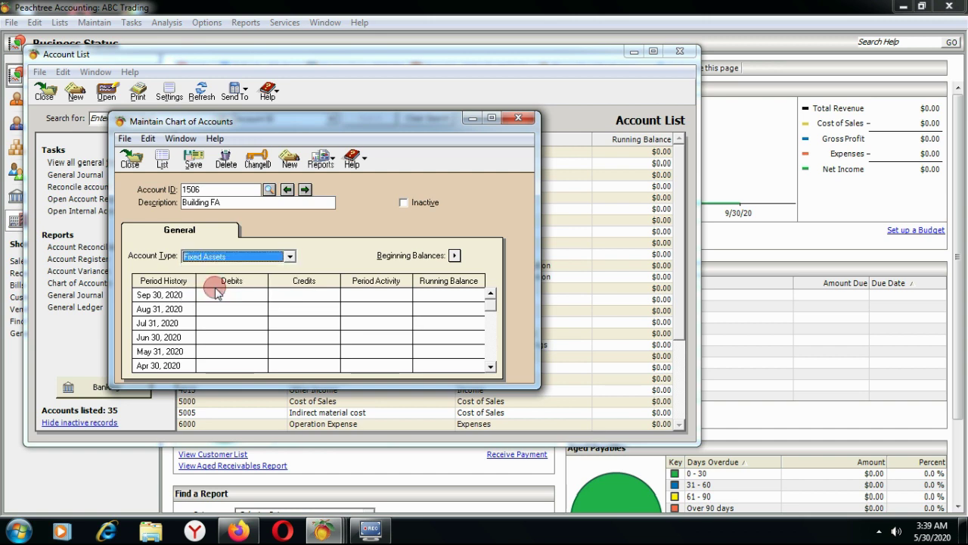
{"action": "left_click", "coordinate": [193, 159]}
{"action": "left_click", "coordinate": [130, 159]}
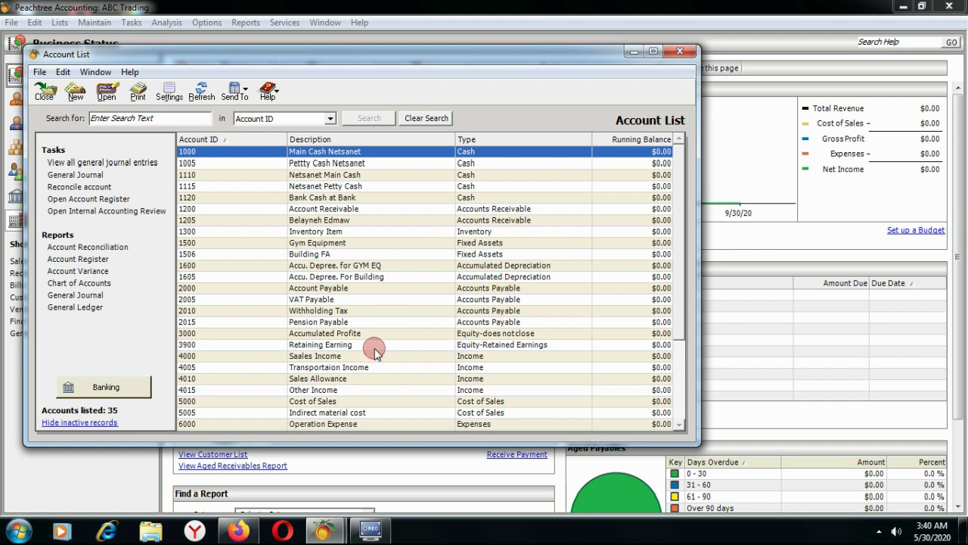
Step: Delete account 5005, Indirect material cost, close the account maintenance window and check the Cost of Sales accounts in the list
{"action": "scroll", "coordinate": [376, 352], "scroll_direction": "down", "scroll_amount": 1}
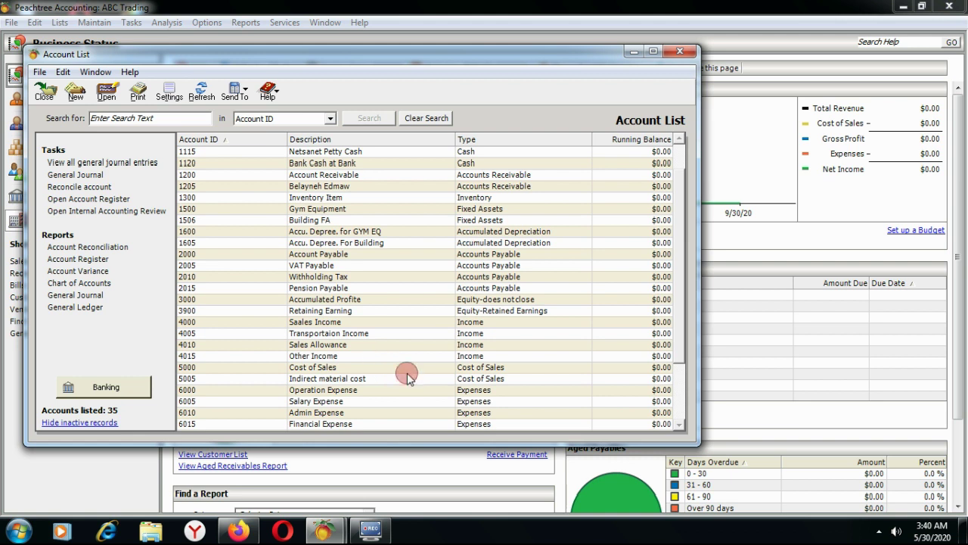
{"action": "scroll", "coordinate": [407, 373], "scroll_direction": "down", "scroll_amount": 1}
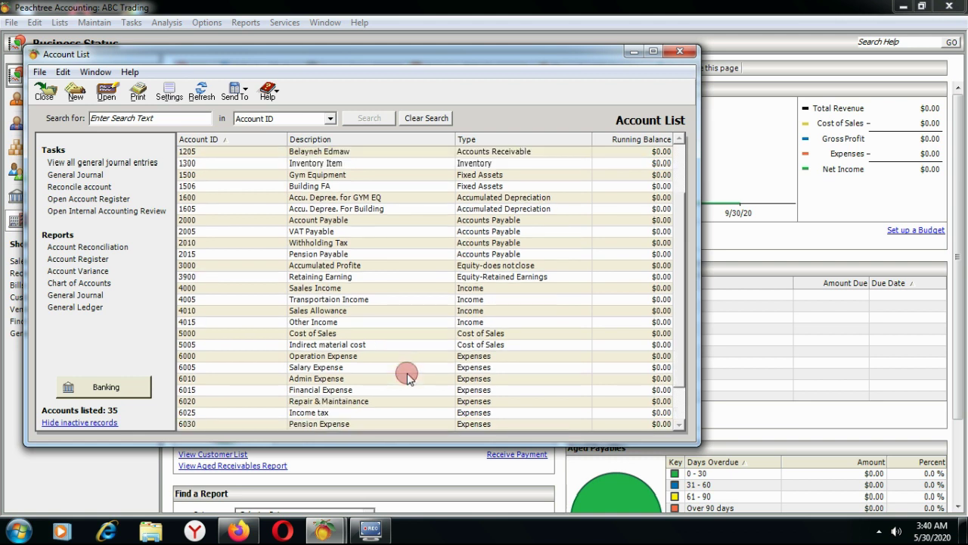
{"action": "double_click", "coordinate": [346, 345]}
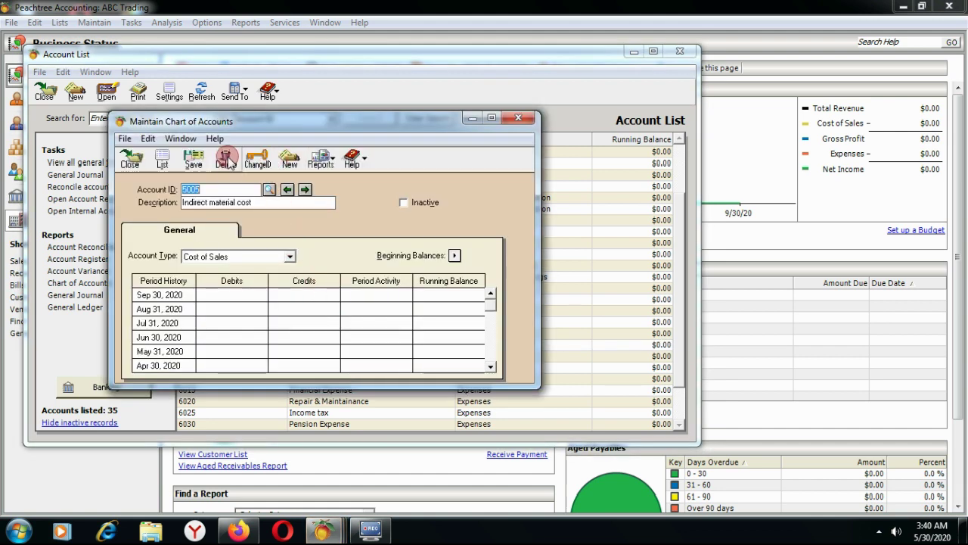
{"action": "left_click", "coordinate": [227, 161]}
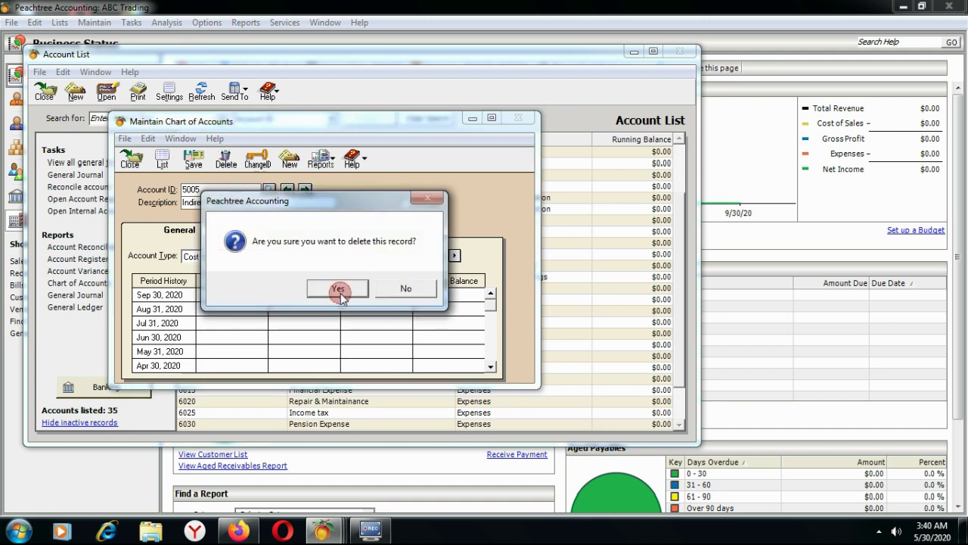
{"action": "left_click", "coordinate": [338, 289]}
{"action": "left_click", "coordinate": [130, 158]}
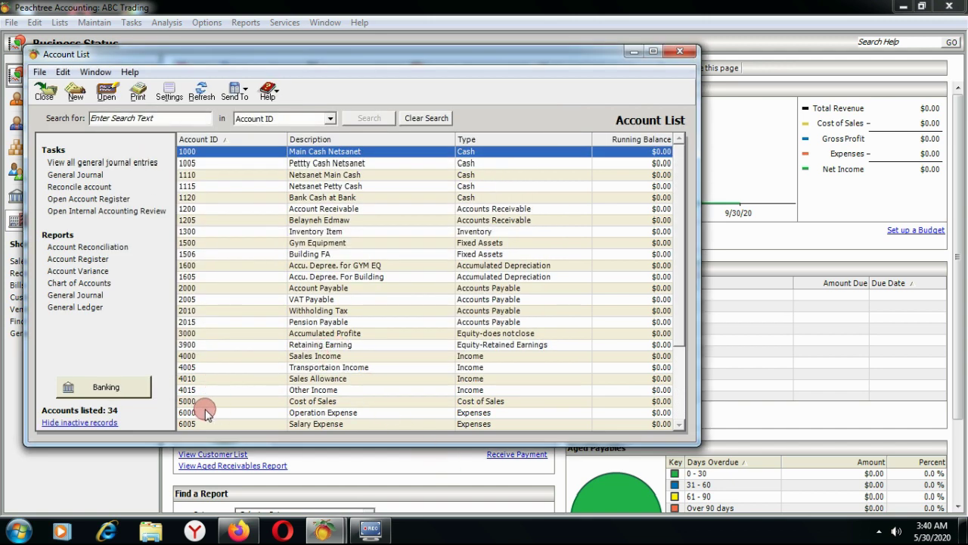
{"action": "left_click", "coordinate": [299, 401]}
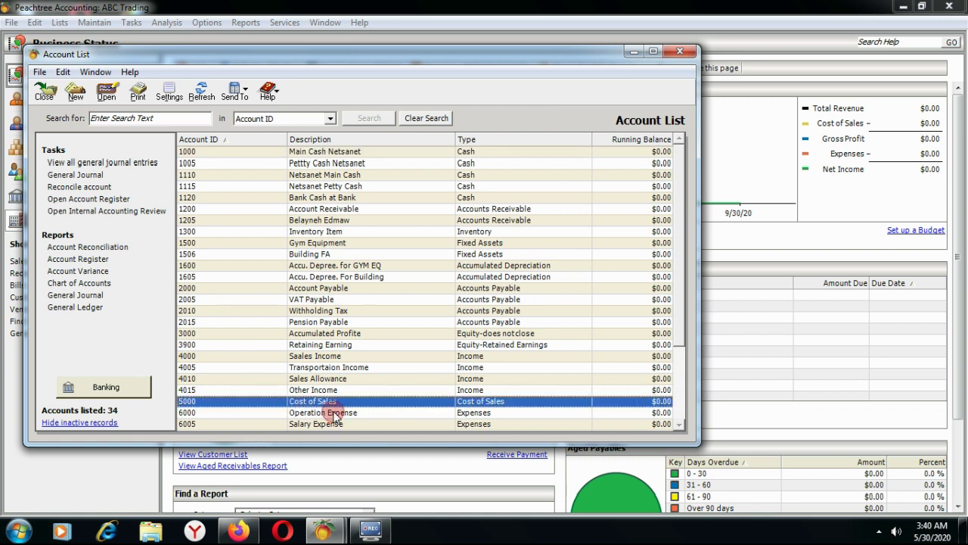
Step: Mark cash account 1110 as inactive, and close its maintenance window and the account list
{"action": "scroll", "coordinate": [321, 413], "scroll_direction": "down", "scroll_amount": 1}
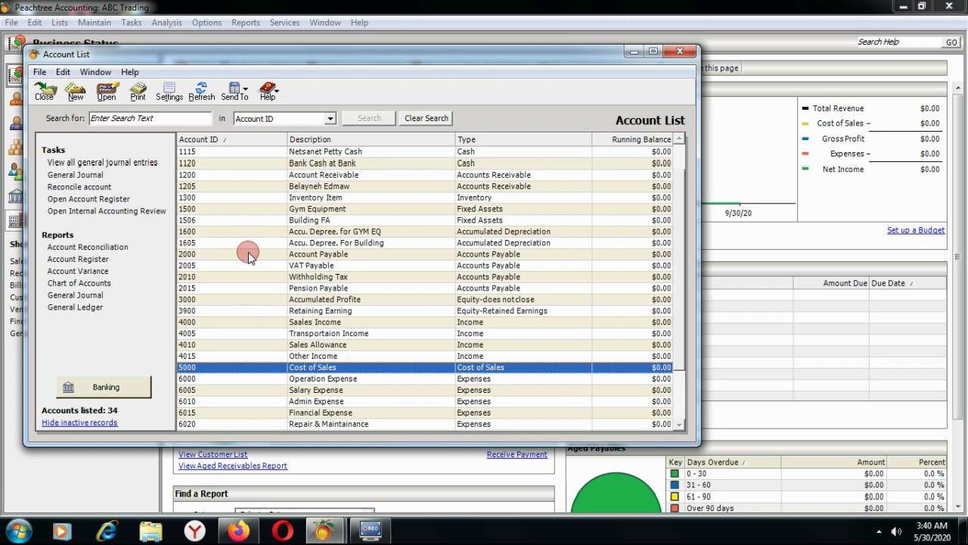
{"action": "scroll", "coordinate": [380, 236], "scroll_direction": "up", "scroll_amount": 1}
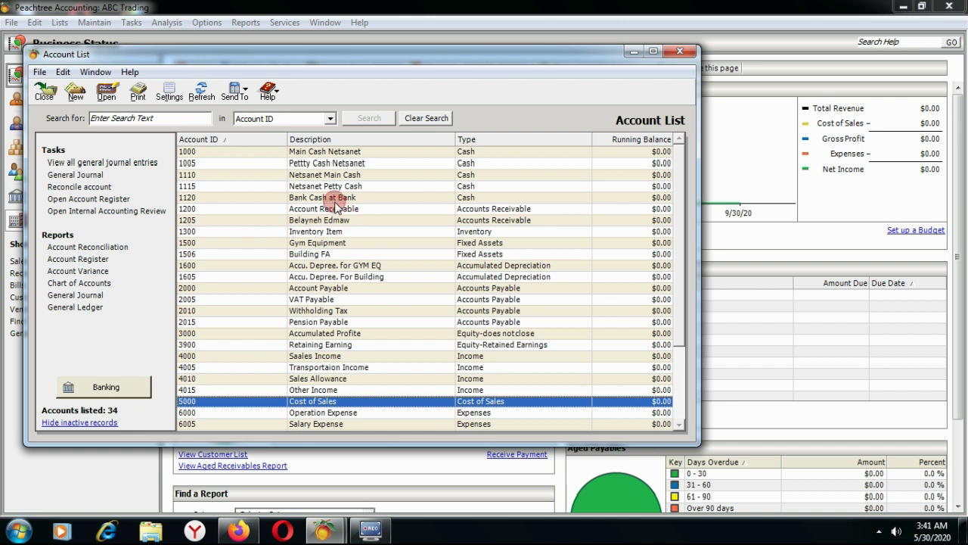
{"action": "left_click", "coordinate": [326, 176]}
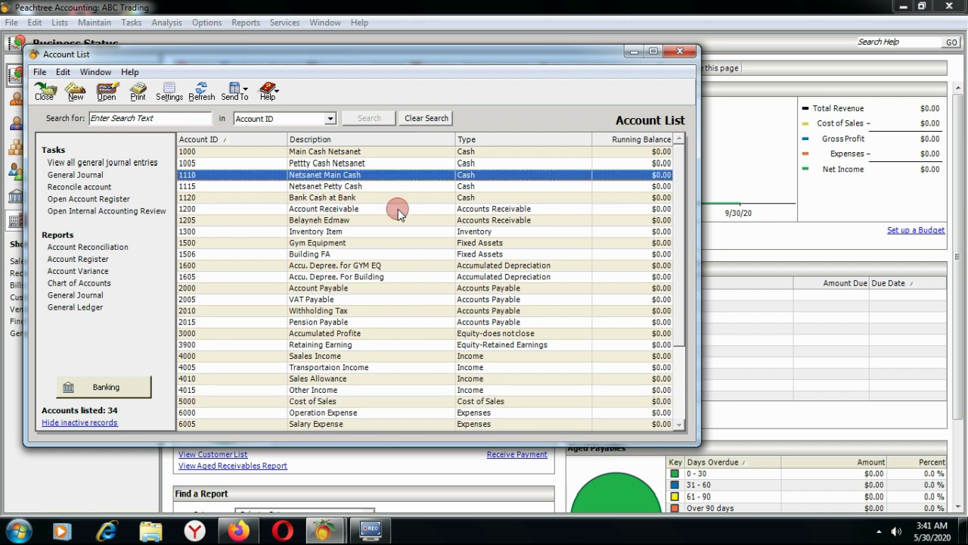
{"action": "double_click", "coordinate": [312, 179]}
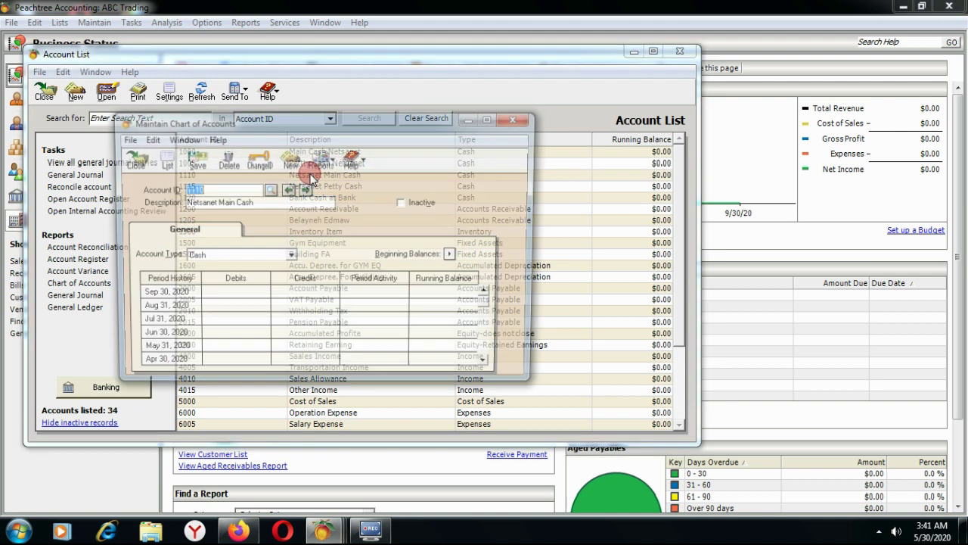
{"action": "left_click", "coordinate": [404, 203]}
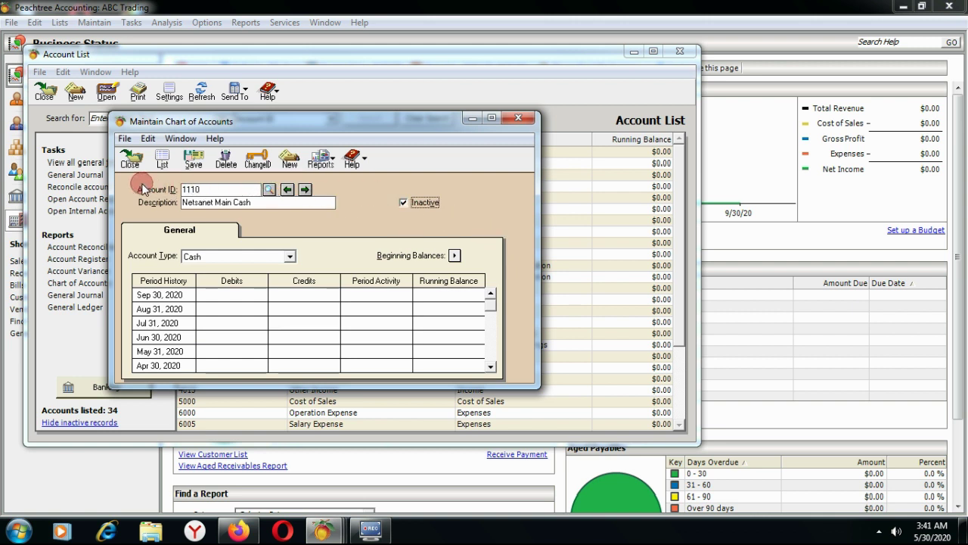
{"action": "left_click", "coordinate": [131, 160]}
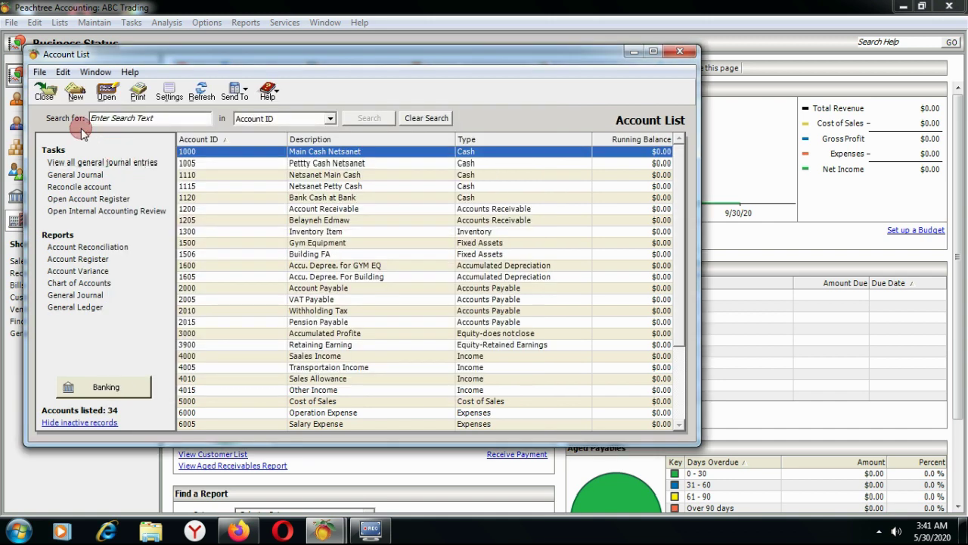
{"action": "left_click", "coordinate": [43, 89]}
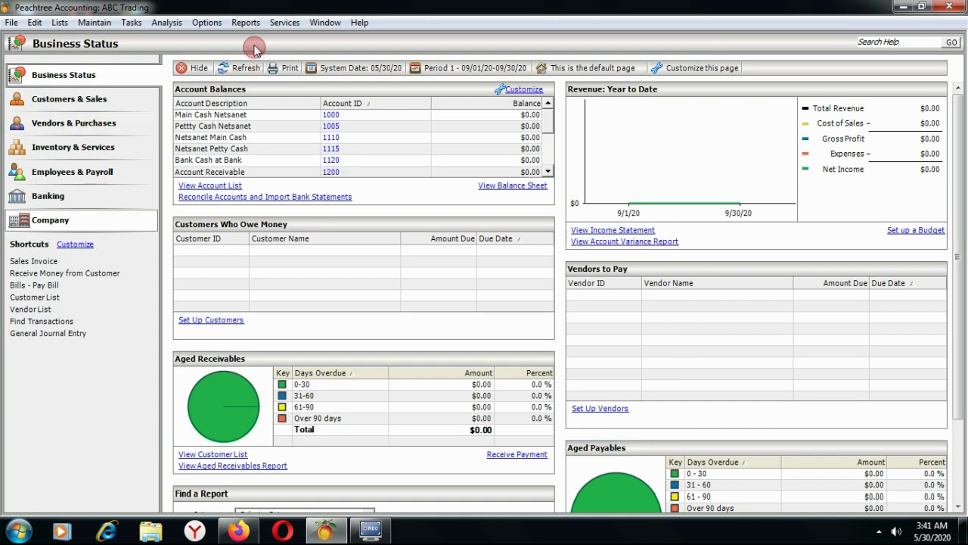
Step: View the Chart of Accounts report from the General Ledger reports to check each account's active status, and close the report
{"action": "left_click", "coordinate": [245, 22]}
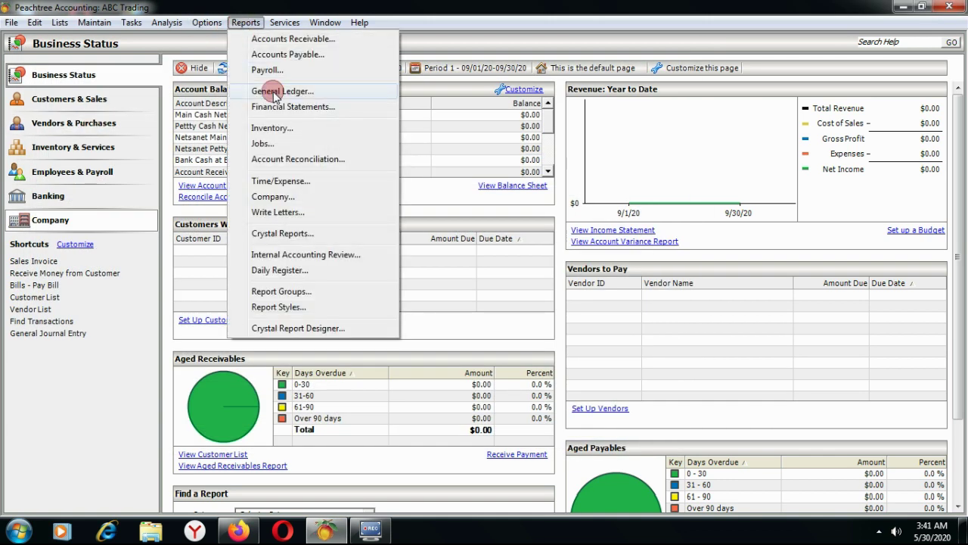
{"action": "left_click", "coordinate": [276, 91]}
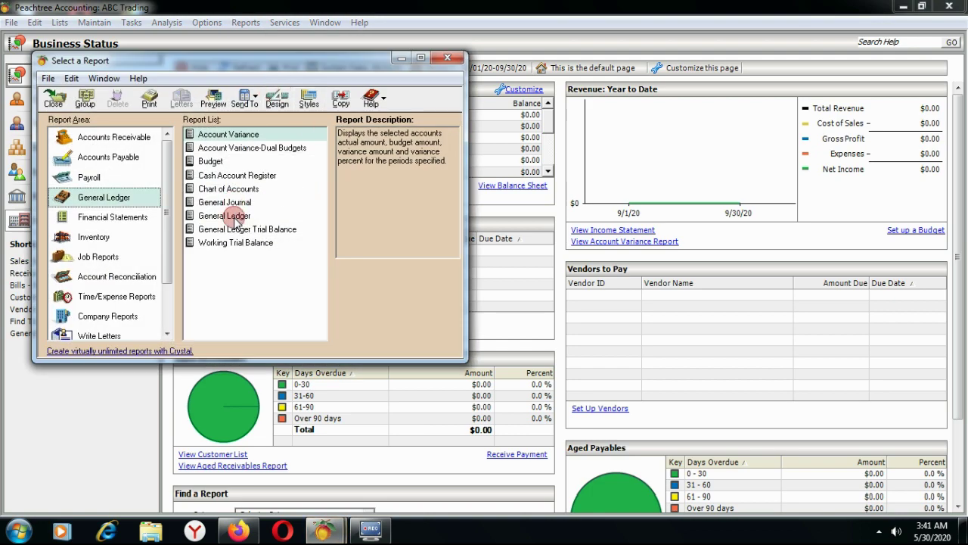
{"action": "double_click", "coordinate": [227, 189]}
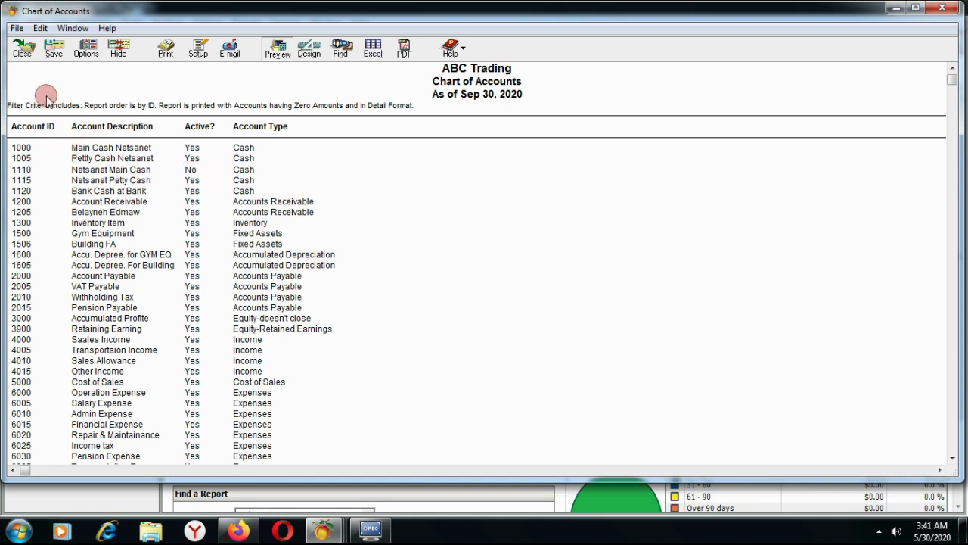
{"action": "left_click", "coordinate": [18, 55]}
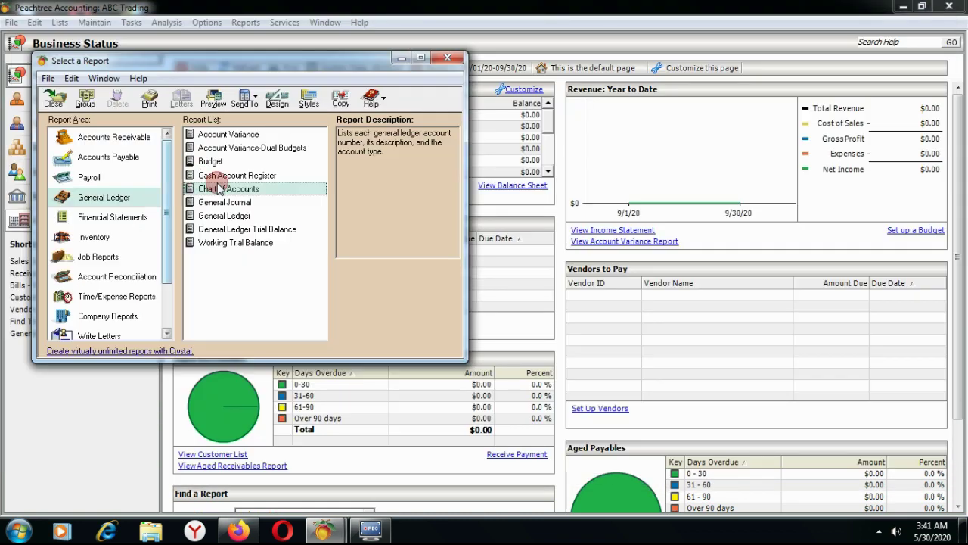
Step: Close the report selection, clear the Inactive status of cash account 1110 in the chart of accounts, save the record, and close its window and the list
{"action": "left_click", "coordinate": [449, 59]}
{"action": "left_click", "coordinate": [59, 22]}
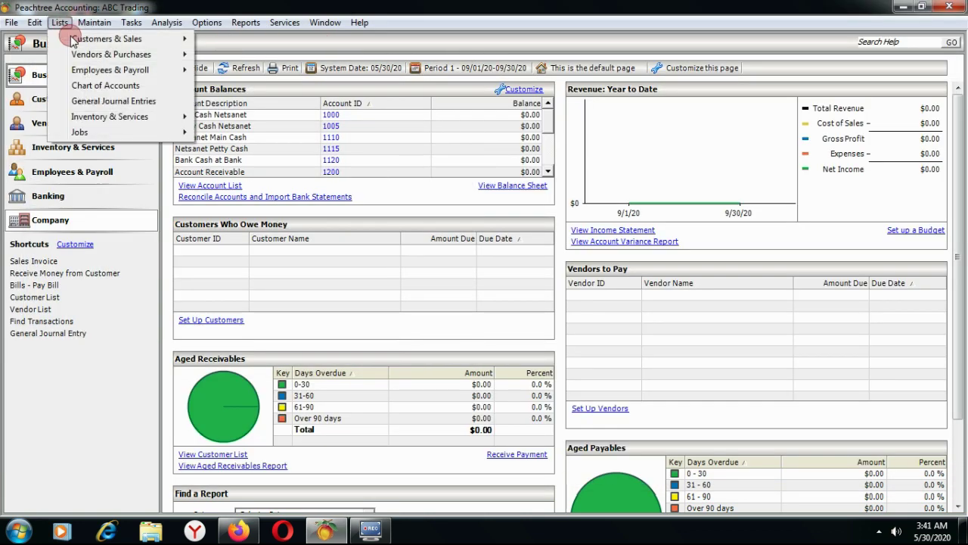
{"action": "left_click", "coordinate": [97, 86]}
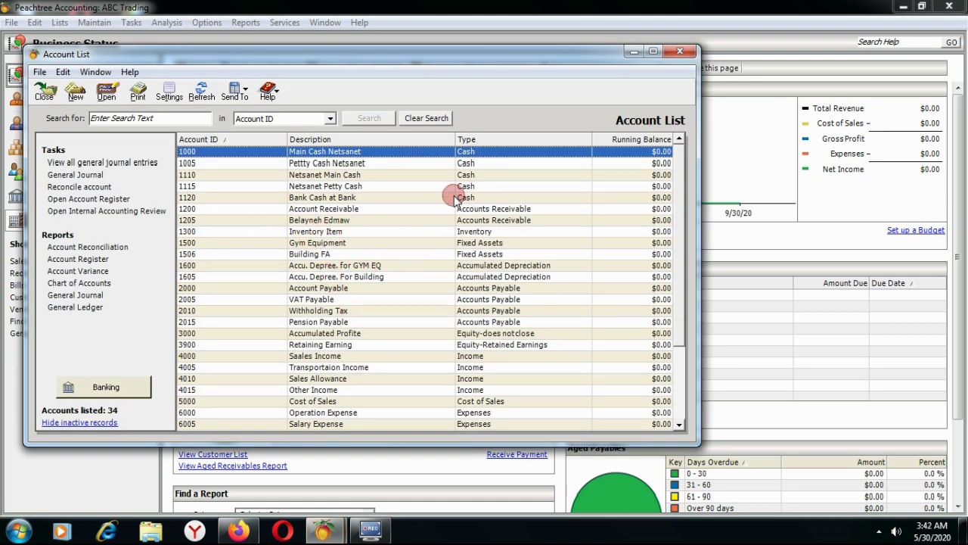
{"action": "left_click", "coordinate": [324, 196]}
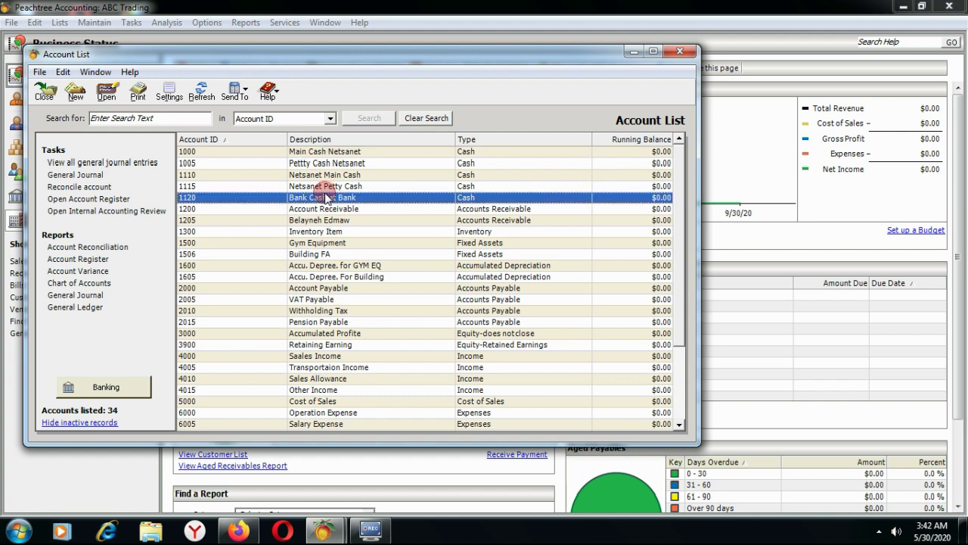
{"action": "double_click", "coordinate": [333, 175]}
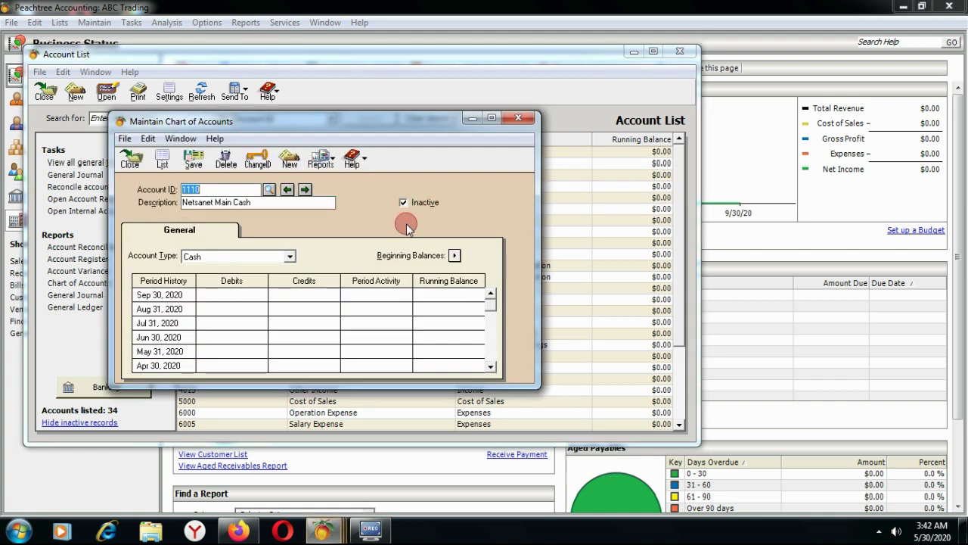
{"action": "left_click", "coordinate": [403, 203]}
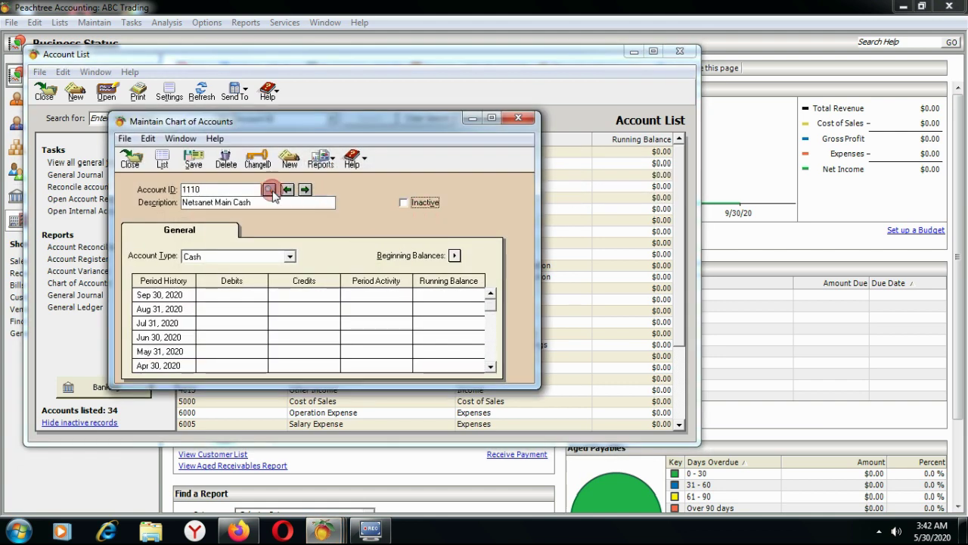
{"action": "left_click", "coordinate": [192, 159]}
{"action": "left_click", "coordinate": [131, 159]}
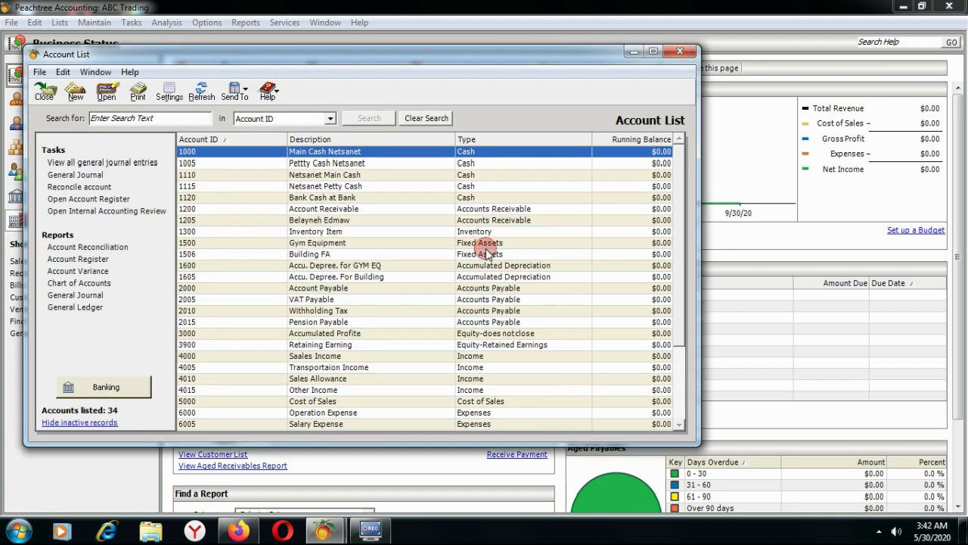
{"action": "left_click", "coordinate": [45, 95]}
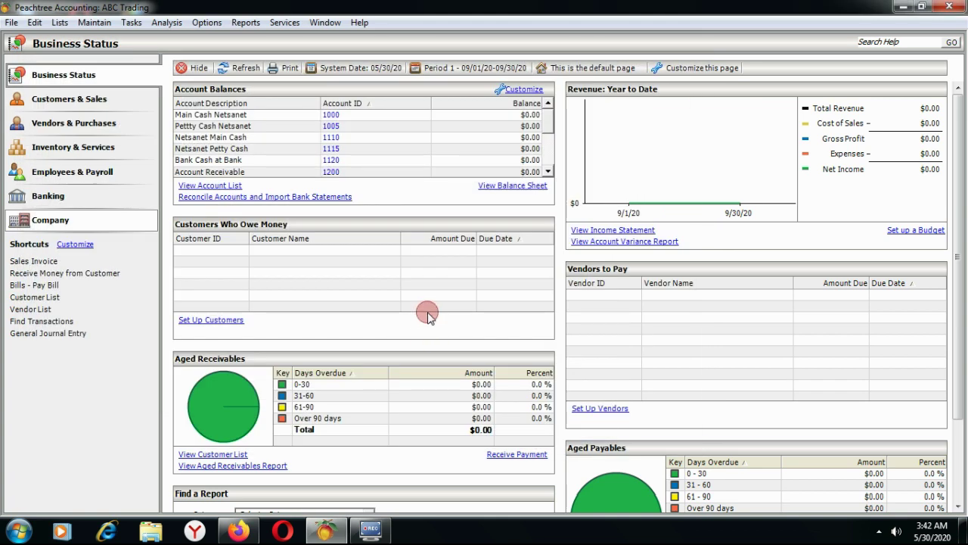